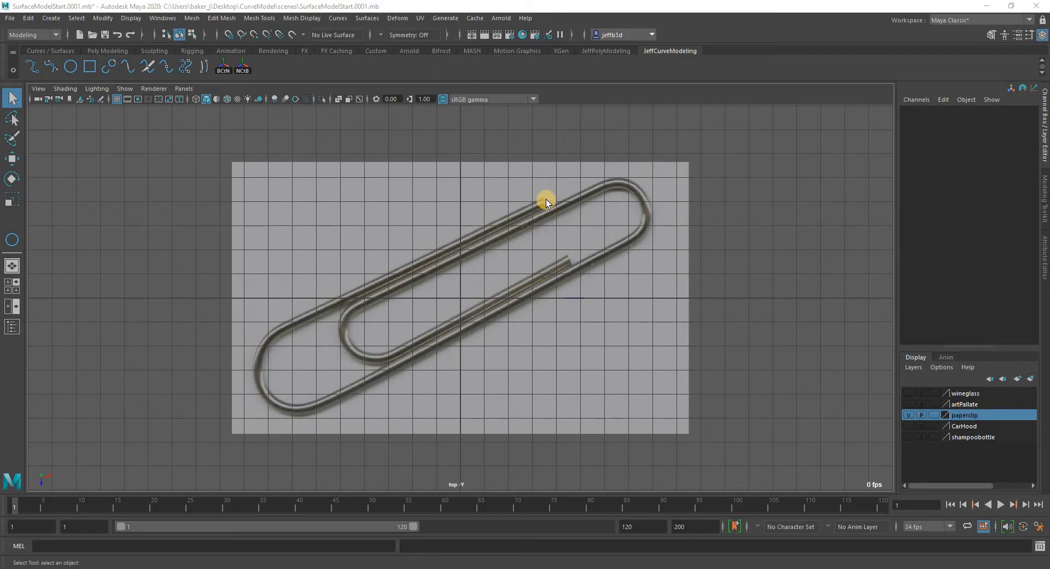
# Examine the wire ends and bends of the paperclip reference image in the top view.
pyautogui.keyDown('alt'); pyautogui.moveTo(513, 194); pyautogui.dragTo(866, 175, button='right'); pyautogui.keyUp('alt')
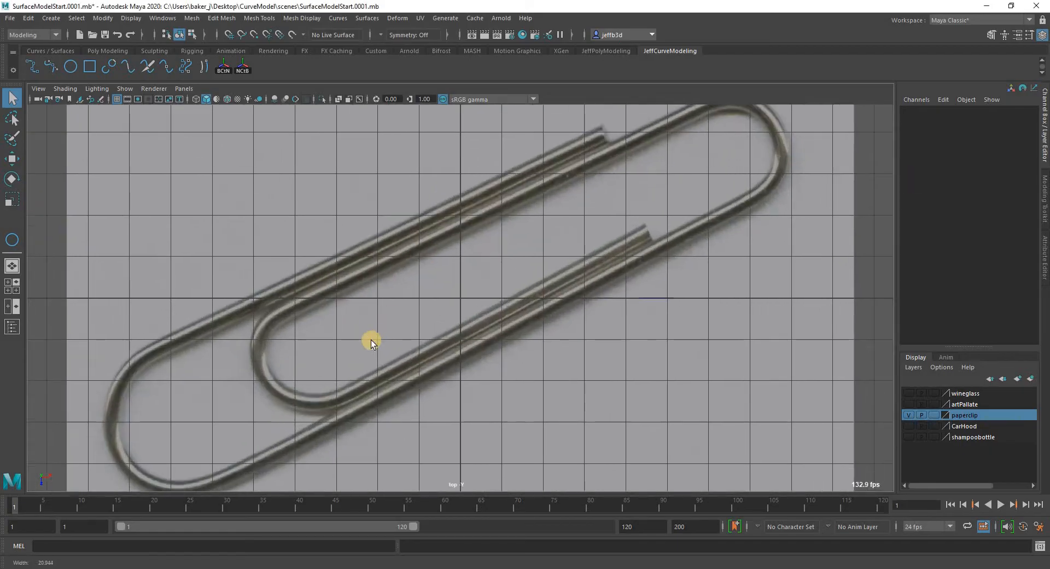
pyautogui.keyDown('alt'); pyautogui.moveTo(370, 342); pyautogui.dragTo(944, 251, button='middle'); pyautogui.keyUp('alt')
pyautogui.scroll(5, 467, 260)
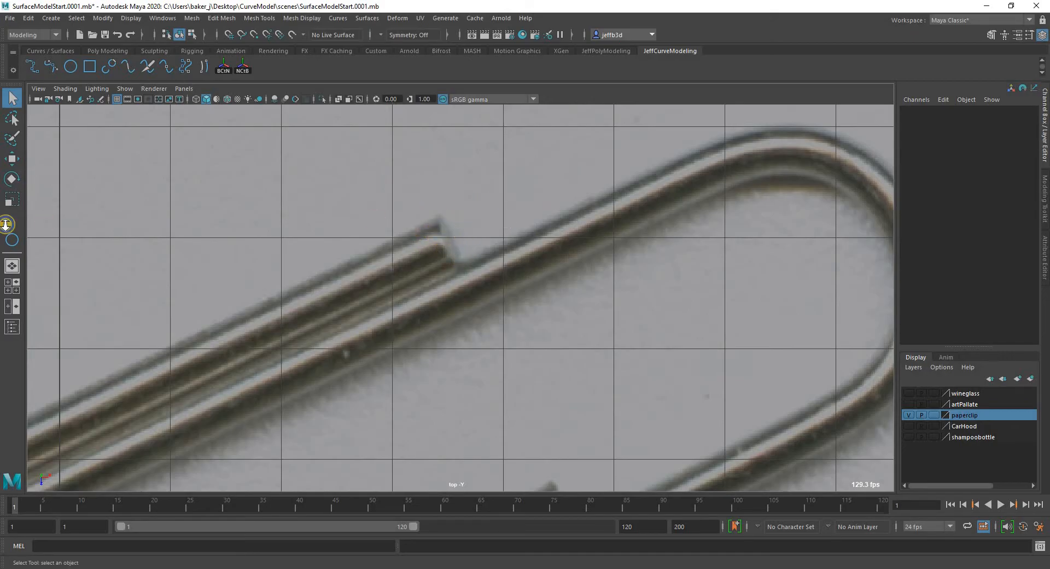
pyautogui.scroll(-6, 215, 222)
pyautogui.keyDown('alt'); pyautogui.moveTo(281, 215); pyautogui.dragTo(305, 213, button='middle'); pyautogui.keyUp('alt')
pyautogui.keyDown('alt'); pyautogui.moveTo(304, 213); pyautogui.dragTo(307, 229, button='right'); pyautogui.keyUp('alt')
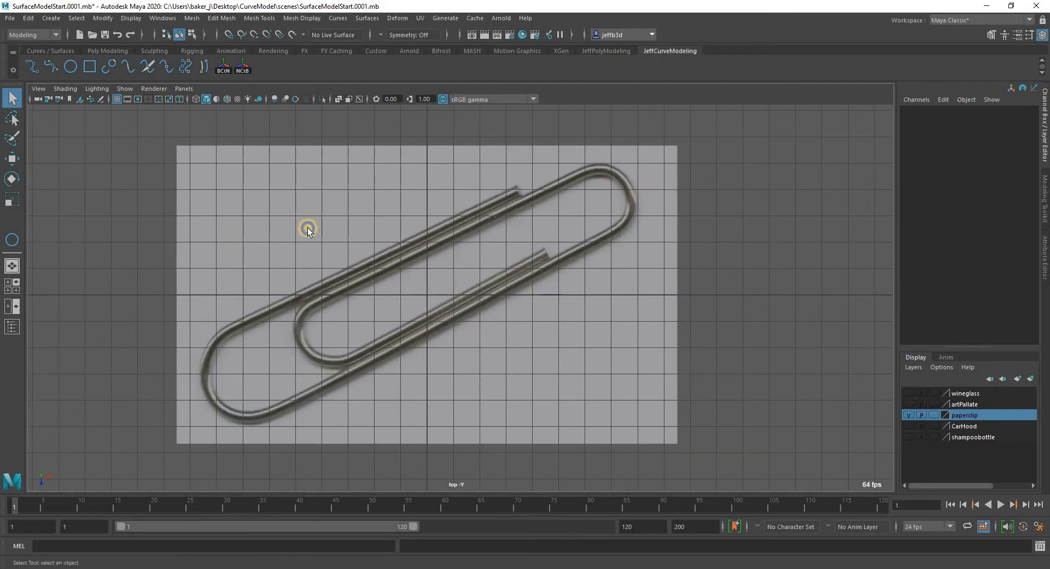
pyautogui.keyDown('alt'); pyautogui.moveTo(308, 230); pyautogui.dragTo(336, 225, button='middle'); pyautogui.keyUp('alt')
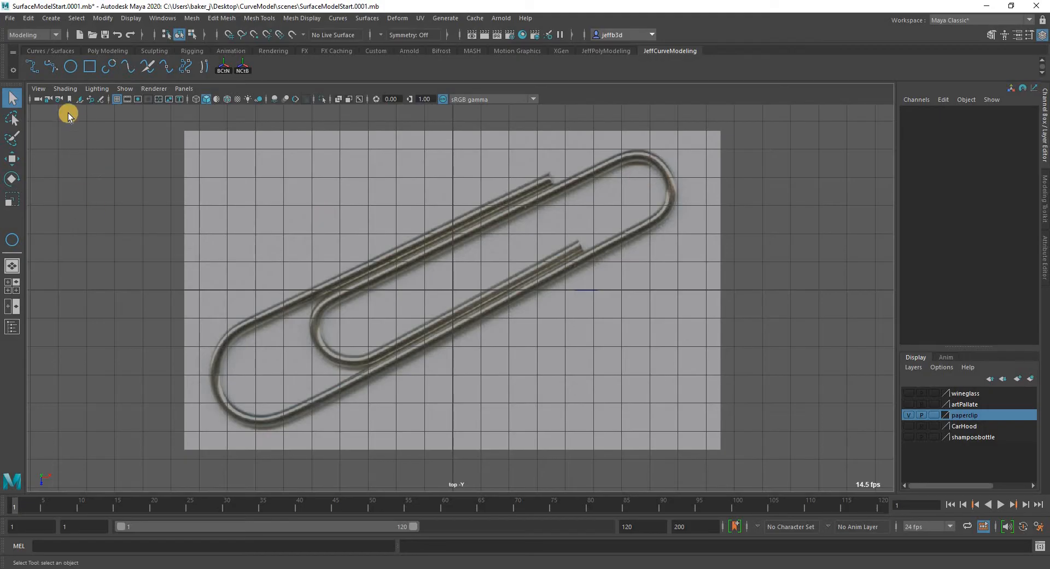
# Start a Bezier curve at the outer wire end, tracing the long outer straight and the first part of the large bend with a curved anchor.
pyautogui.click(48, 64)
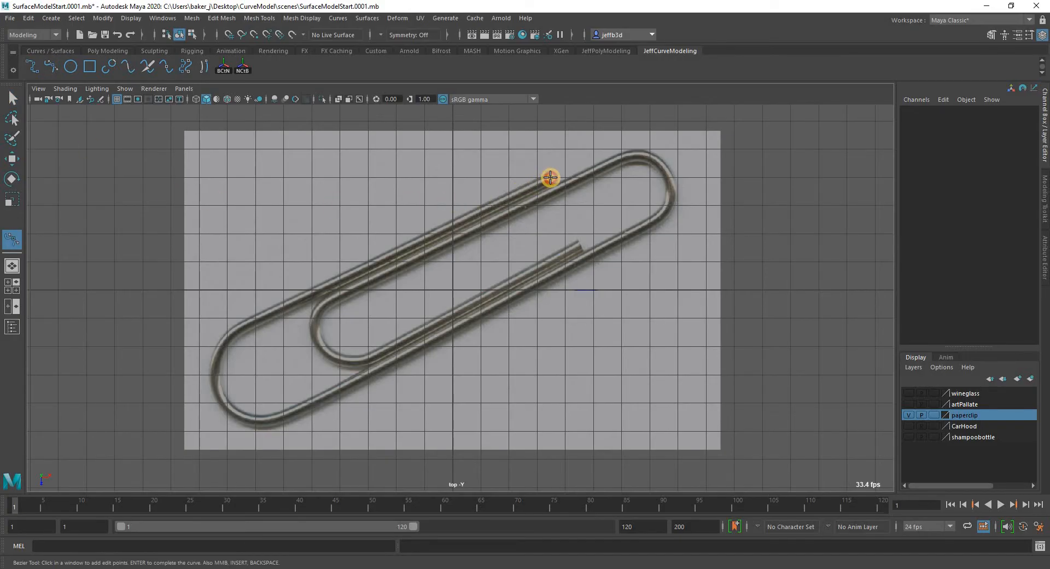
pyautogui.click(550, 177)
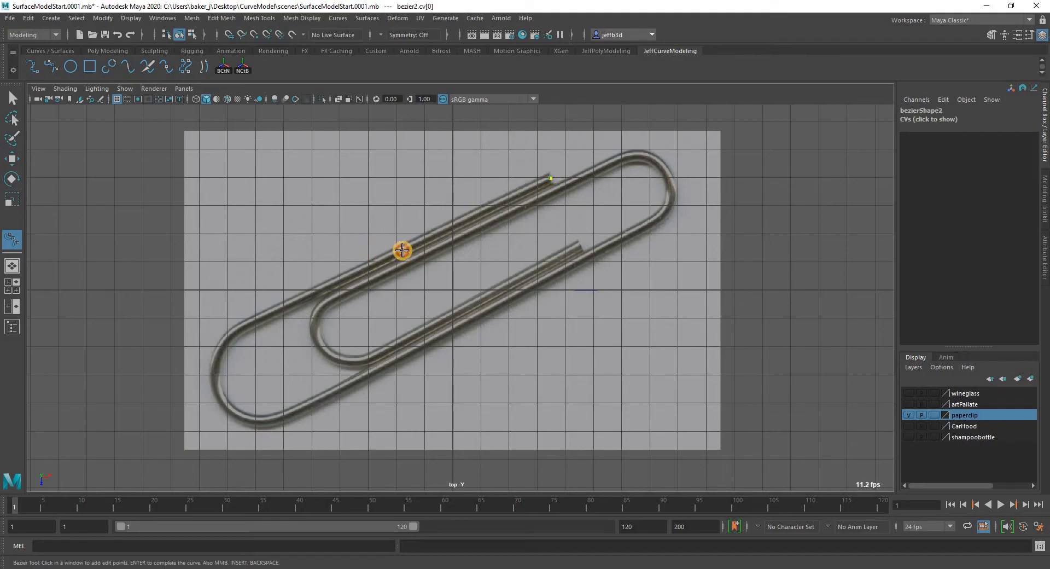
pyautogui.click(402, 251)
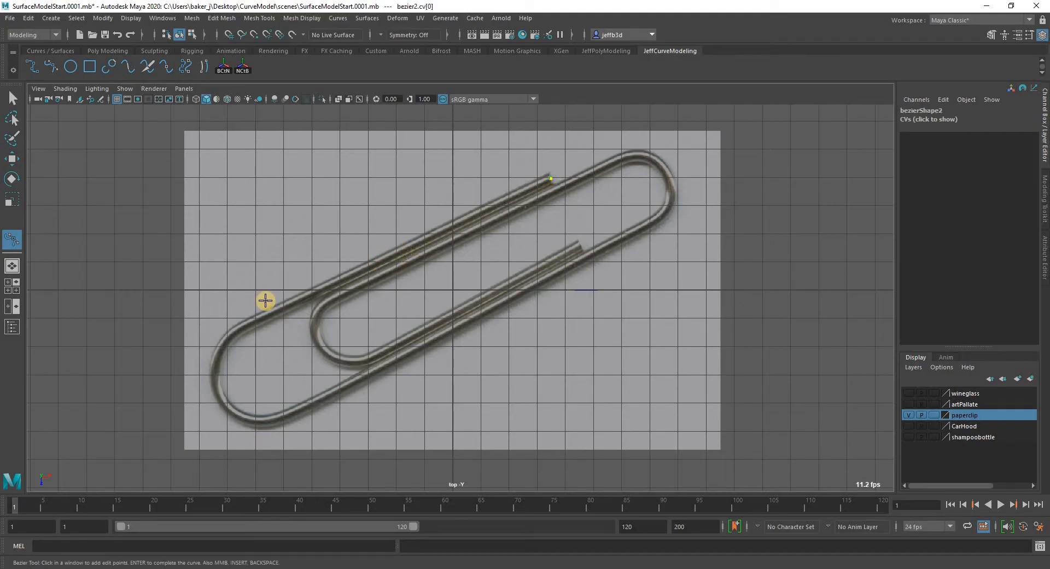
pyautogui.click(234, 328)
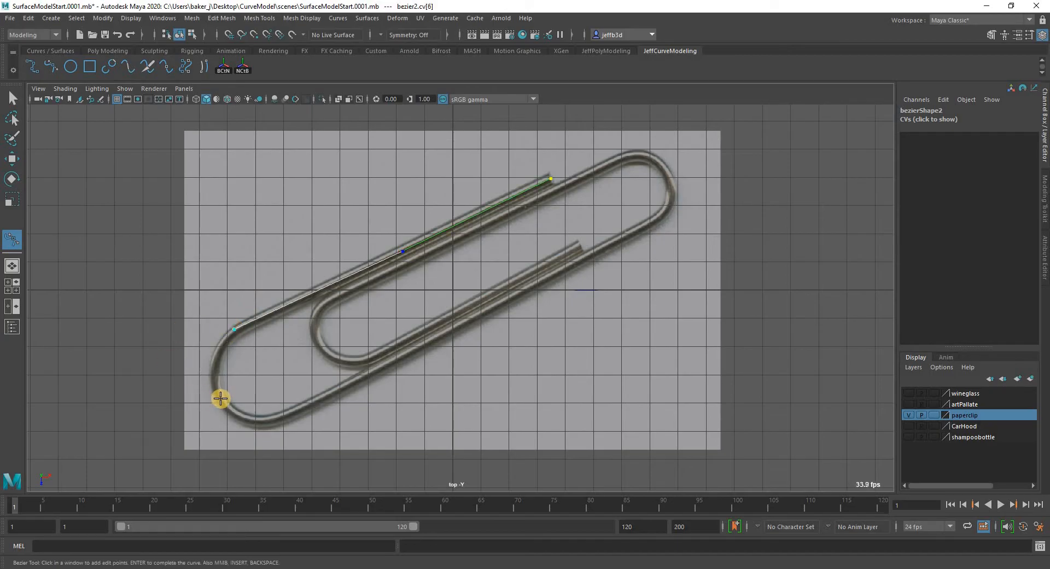
pyautogui.moveTo(221, 399); pyautogui.dragTo(176, 439)
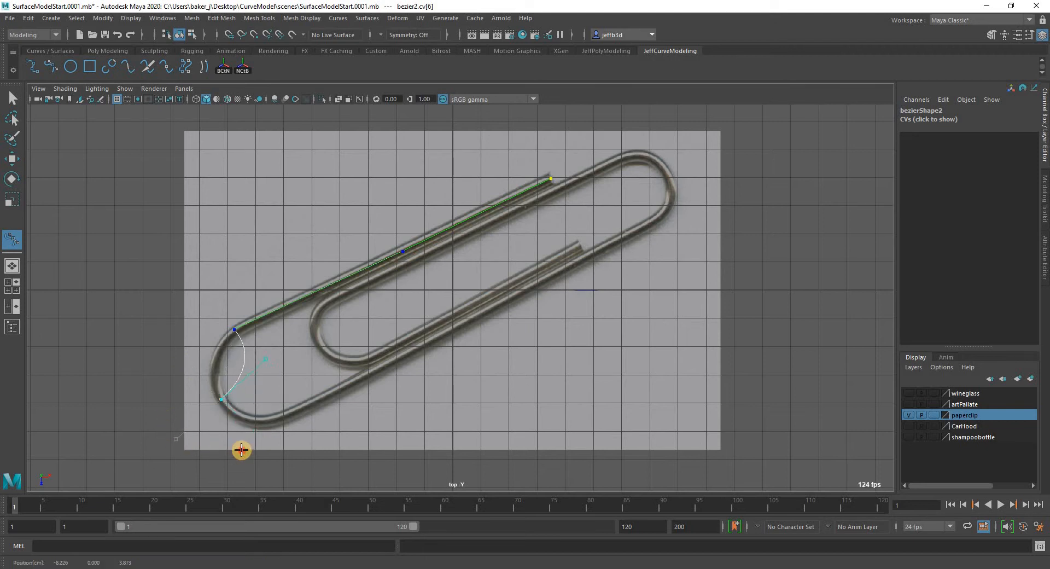
pyautogui.moveTo(241, 449)
pyautogui.mouseDown()
pyautogui.moveTo(232, 428)
pyautogui.moveTo(239, 440)
pyautogui.mouseUp()
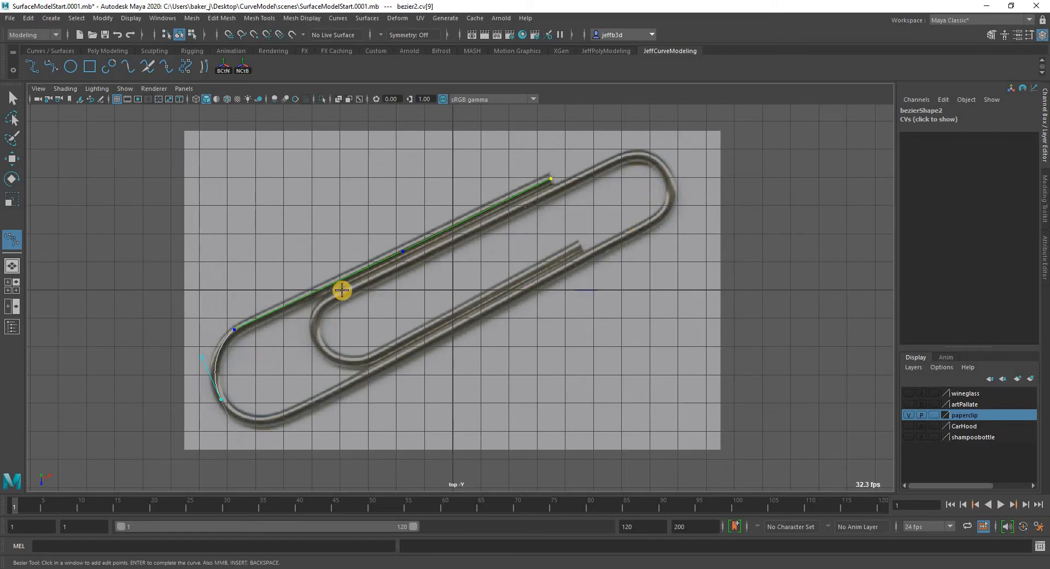
# Continue the Bezier curve out of the large bend, along the opposite outer straight and around the paperclip's other outer bend.
pyautogui.click(283, 417)
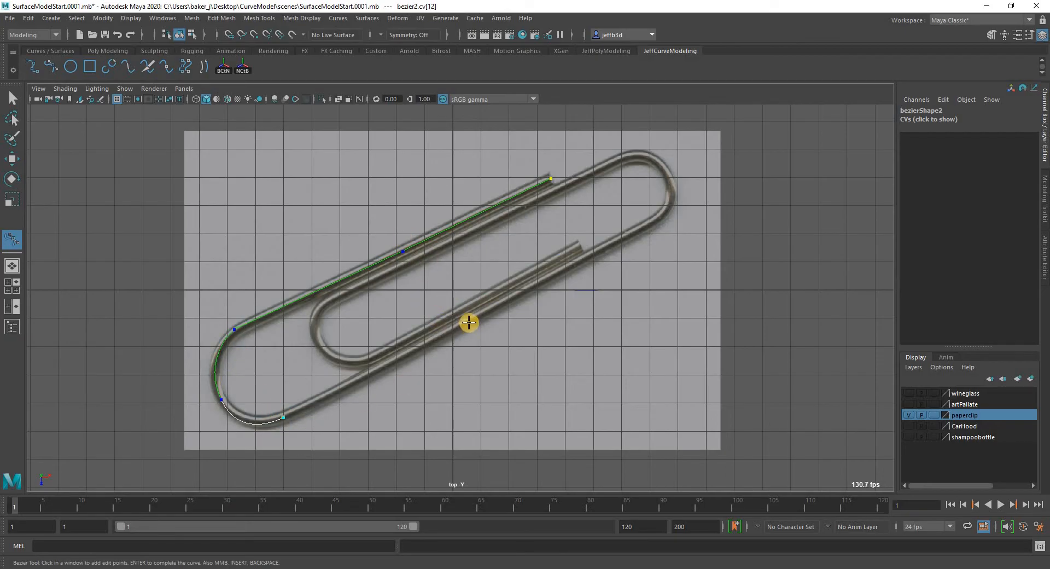
pyautogui.click(464, 323)
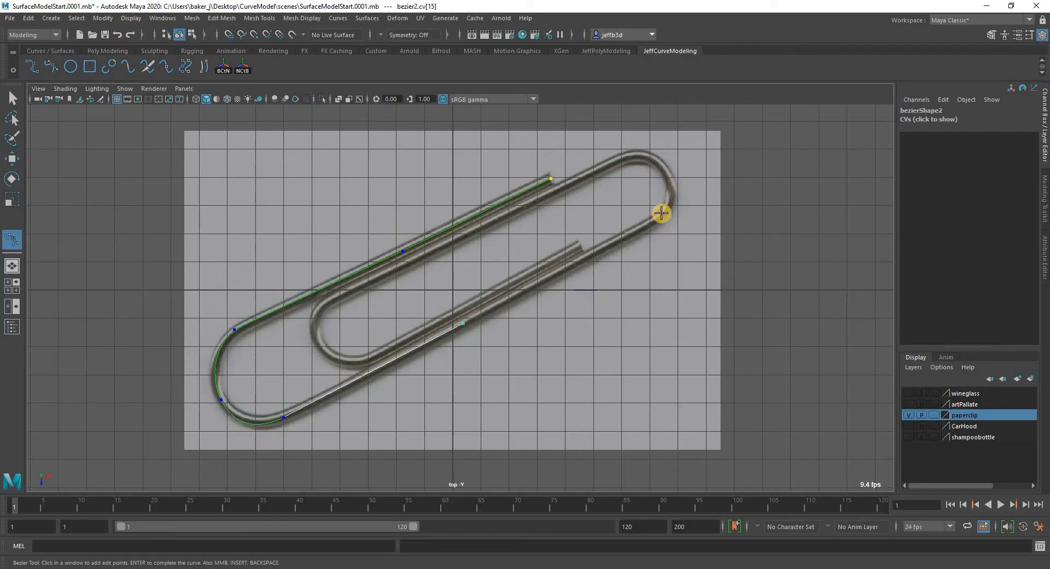
pyautogui.click(662, 214)
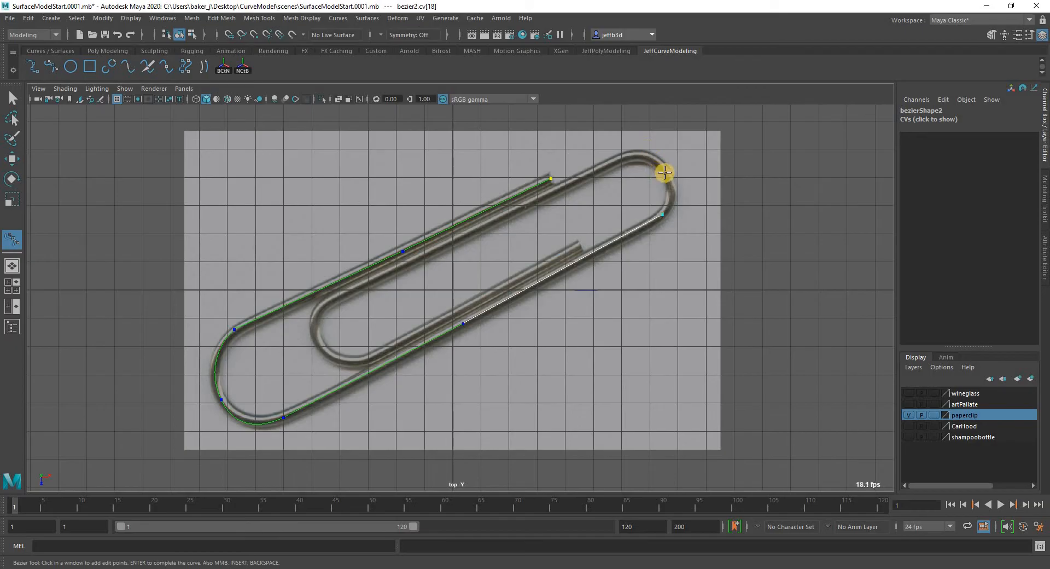
pyautogui.moveTo(668, 175)
pyautogui.mouseDown()
pyautogui.moveTo(656, 154)
pyautogui.moveTo(614, 162)
pyautogui.moveTo(665, 172)
pyautogui.moveTo(659, 165)
pyautogui.mouseUp()
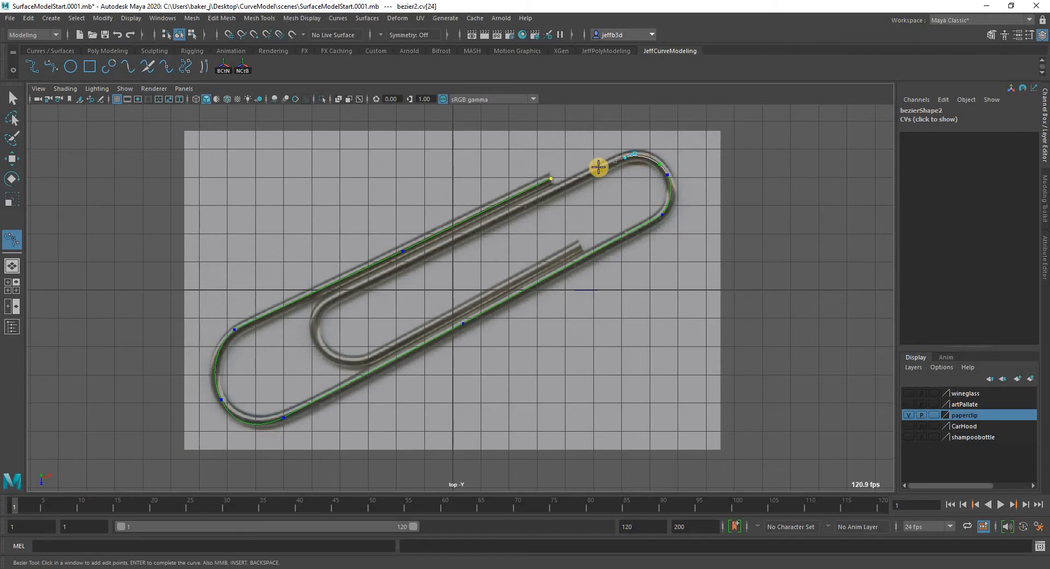
# Trace the remaining straight, the small inner bend and the inner wire end, and finish the Bezier curve.
pyautogui.click(474, 232)
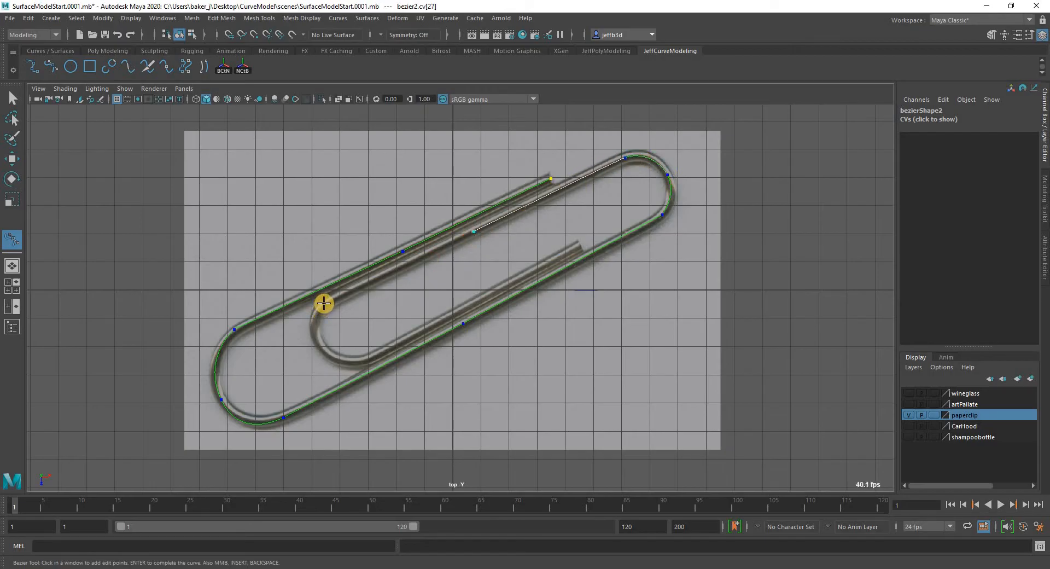
pyautogui.click(325, 304)
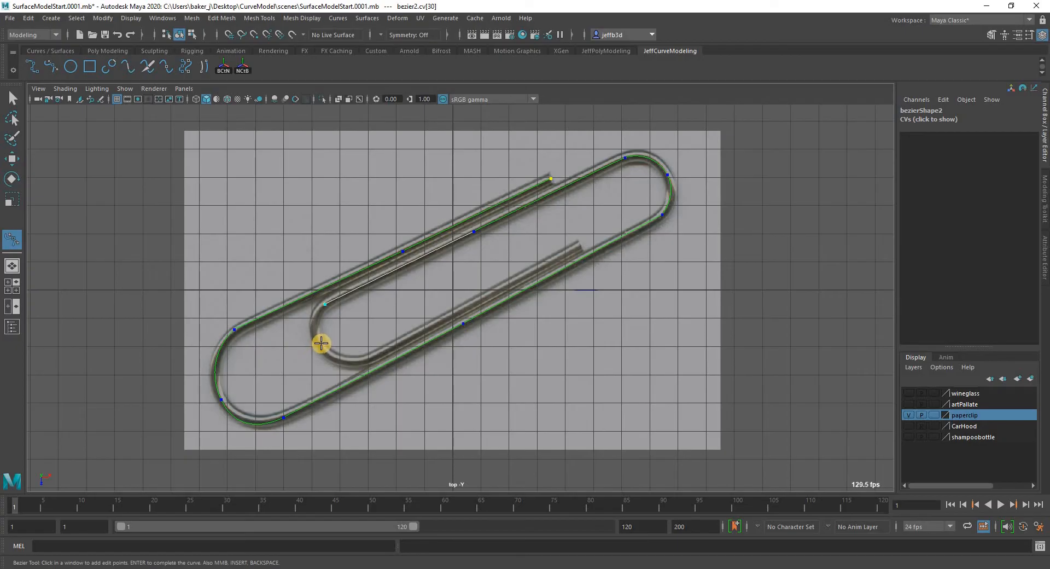
pyautogui.moveTo(322, 344); pyautogui.dragTo(333, 369)
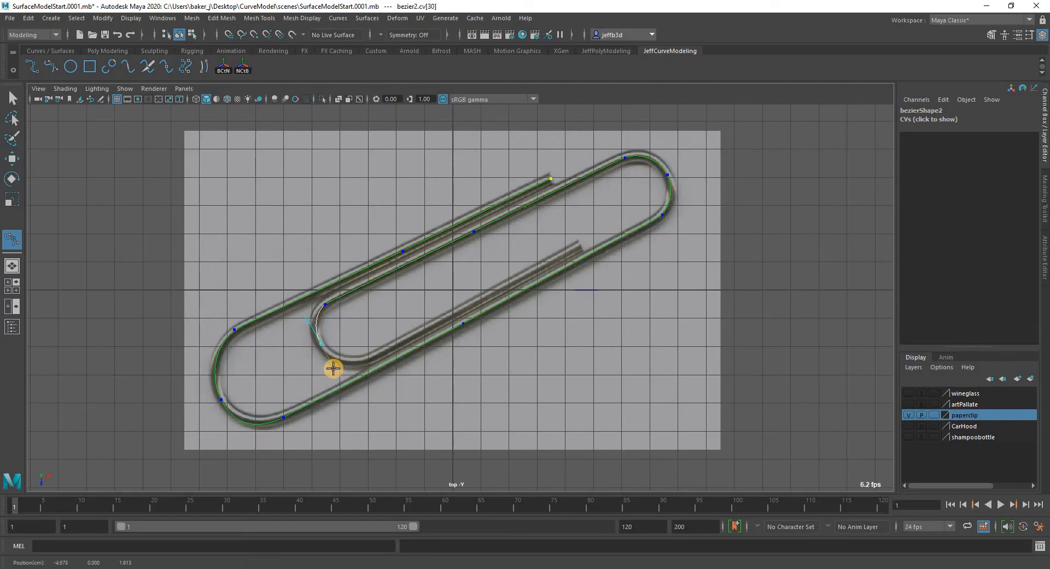
pyautogui.click(368, 359)
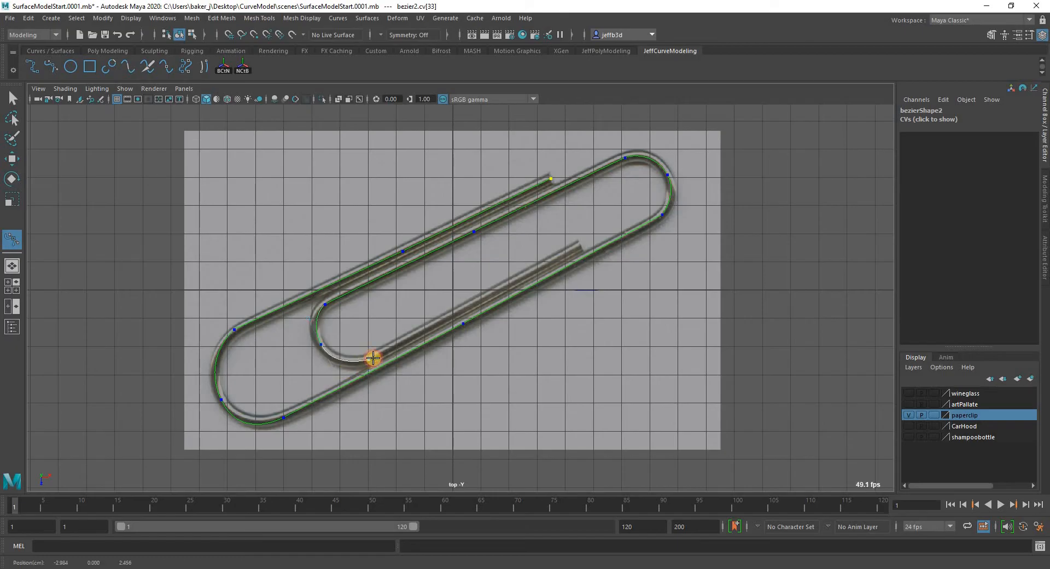
pyautogui.click(468, 306)
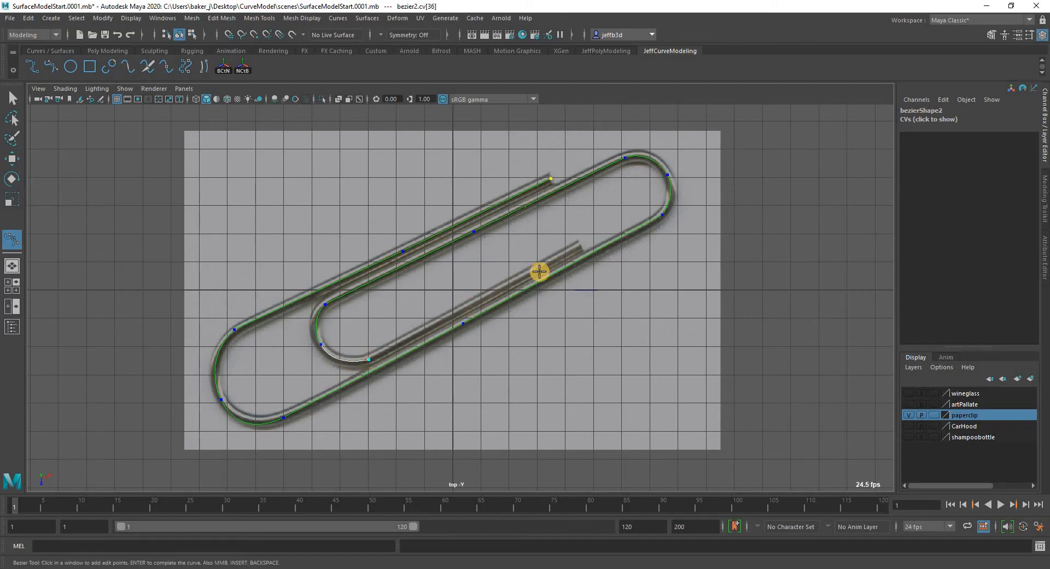
pyautogui.click(580, 246)
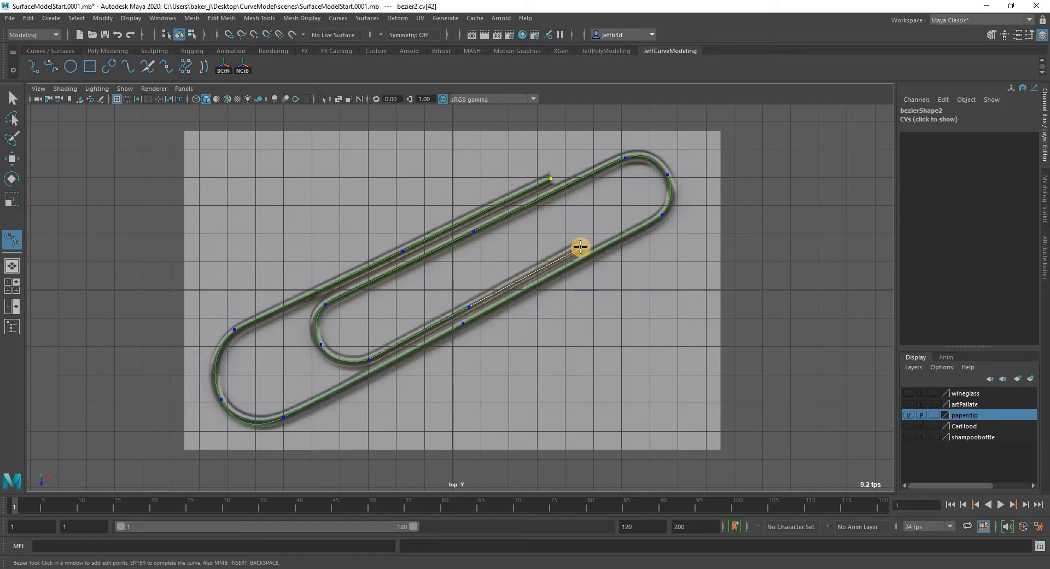
pyautogui.press('q')
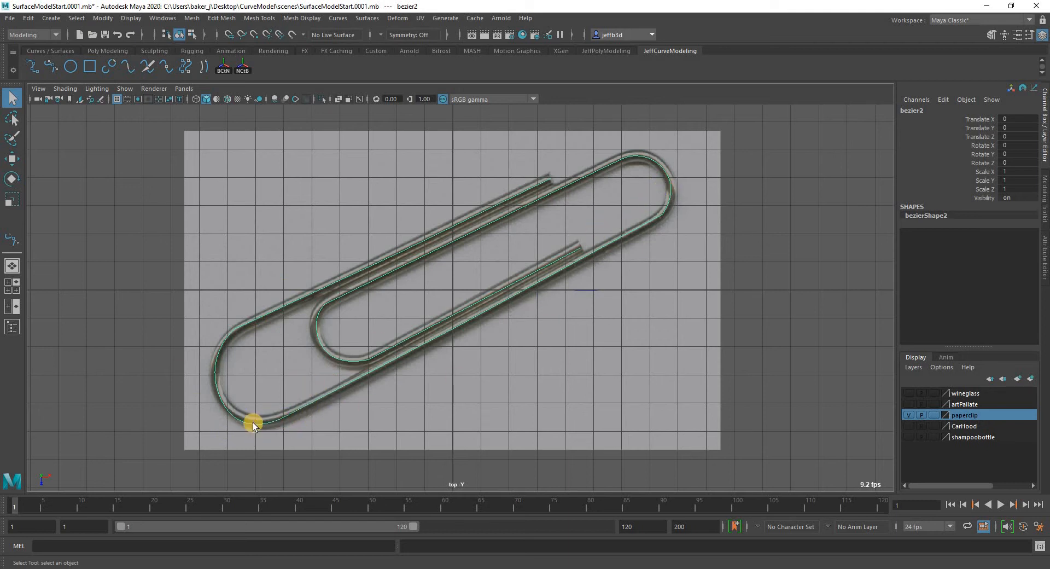
# Move the tangent handle in the large bend and nudge the anchor at the bend's end so the curve follows the wire.
pyautogui.scroll(5, 211, 419)
pyautogui.keyDown('alt'); pyautogui.moveTo(164, 349); pyautogui.dragTo(272, 192, button='middle'); pyautogui.keyUp('alt')
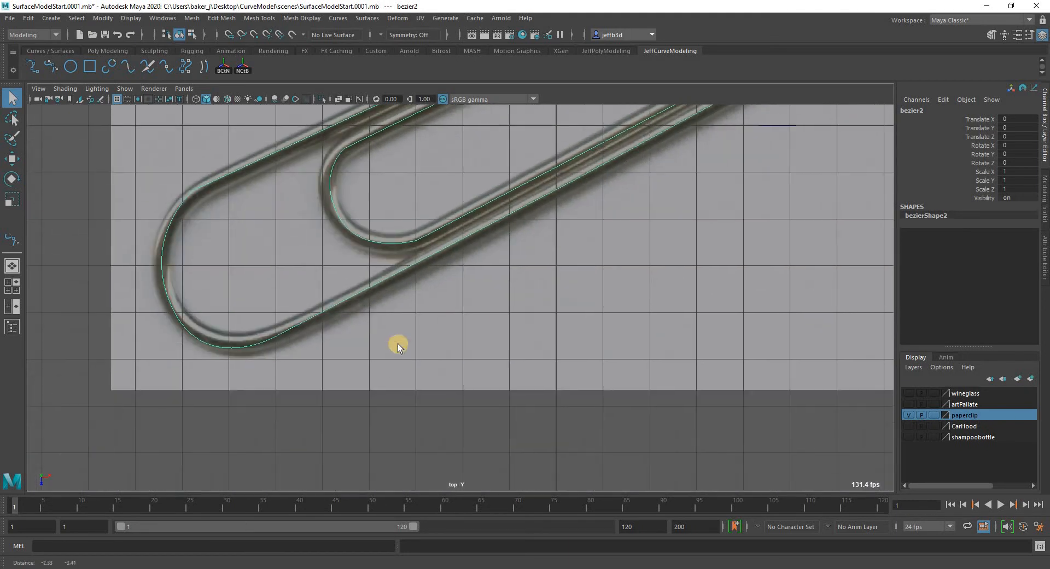
pyautogui.scroll(4, 286, 309)
pyautogui.moveTo(271, 307); pyautogui.dragTo(257, 429, button='right')
pyautogui.keyDown('alt'); pyautogui.moveTo(295, 423); pyautogui.dragTo(433, 449, button='middle'); pyautogui.keyUp('alt')
pyautogui.click(236, 435)
pyautogui.click(11, 158)
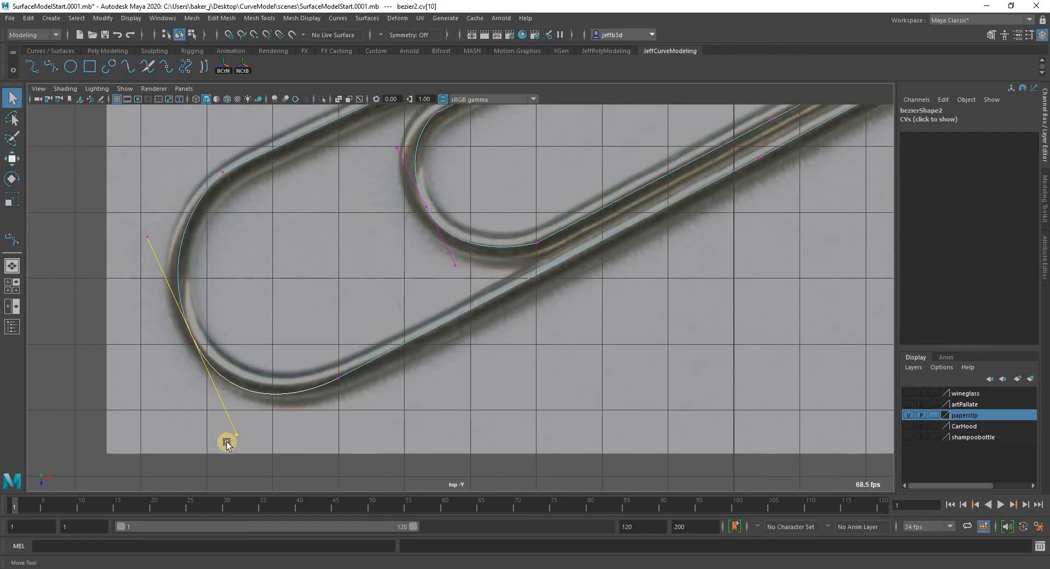
pyautogui.moveTo(237, 428); pyautogui.dragTo(238, 416)
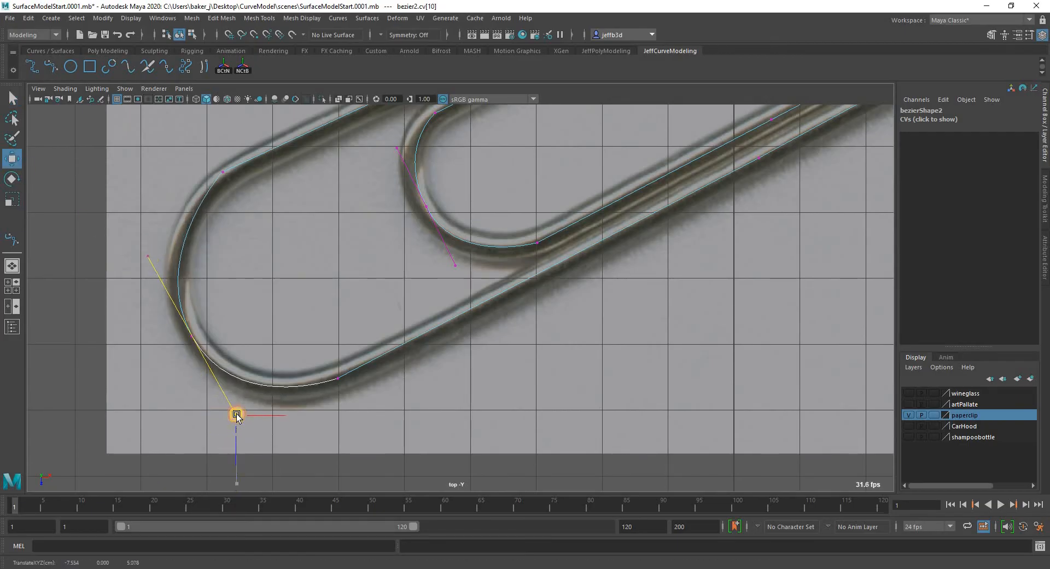
pyautogui.click(341, 380)
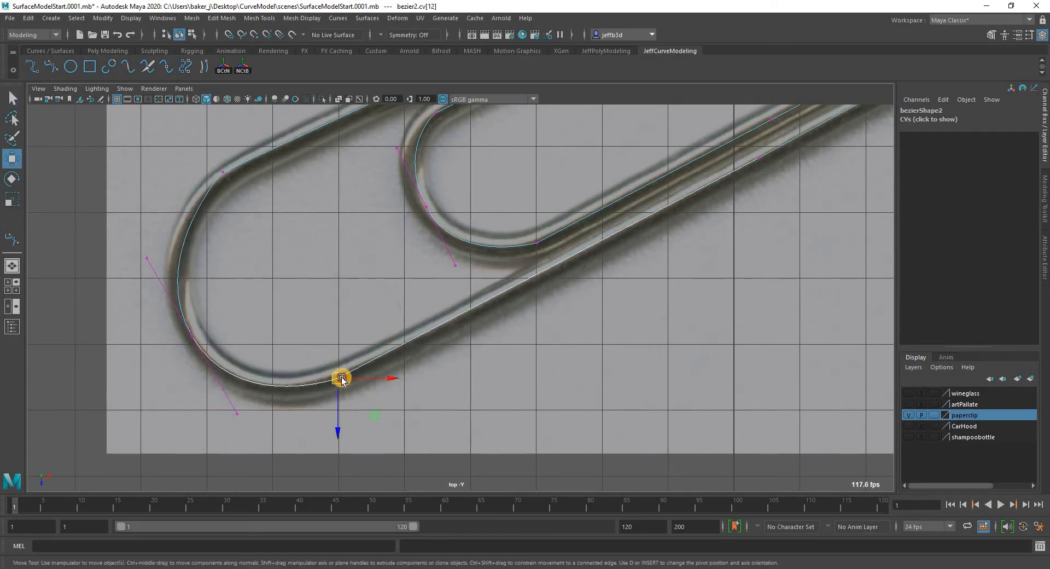
pyautogui.moveTo(340, 379); pyautogui.dragTo(339, 375)
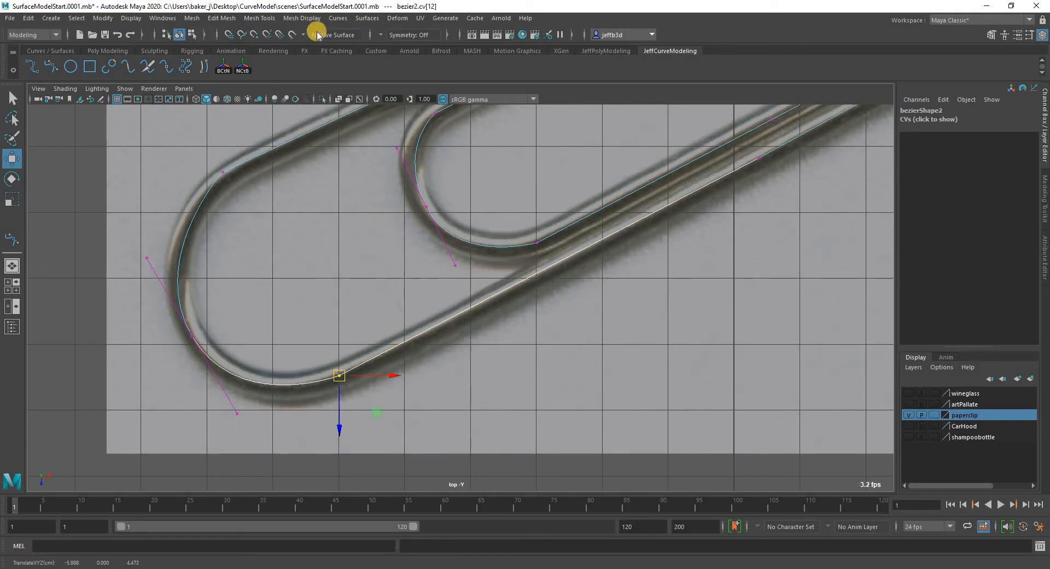
# Try the Corner anchor preset on the selected anchor at the end of the large bend.
pyautogui.click(338, 18)
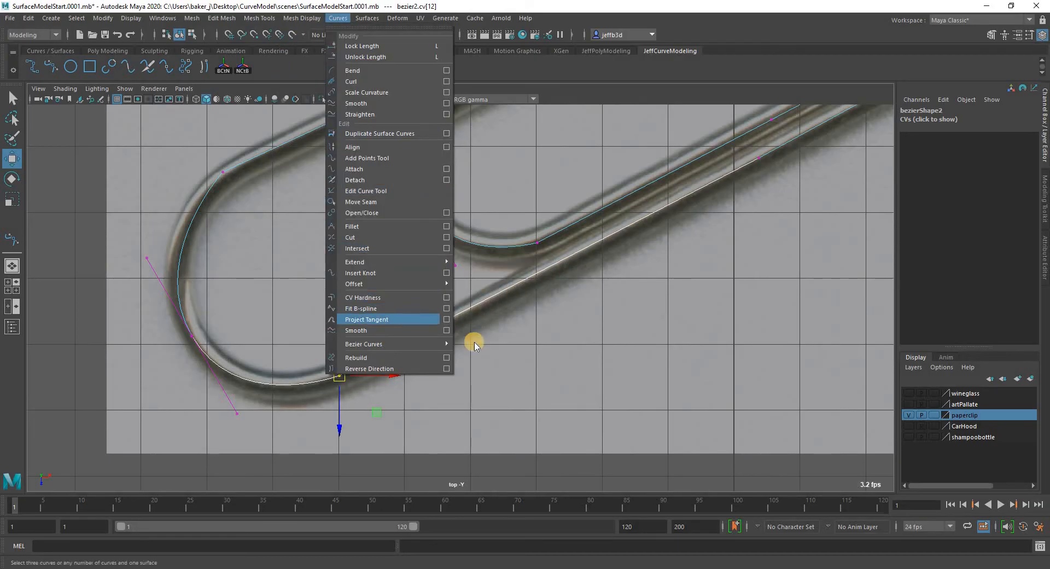
pyautogui.moveTo(390, 344)
pyautogui.moveTo(485, 355)
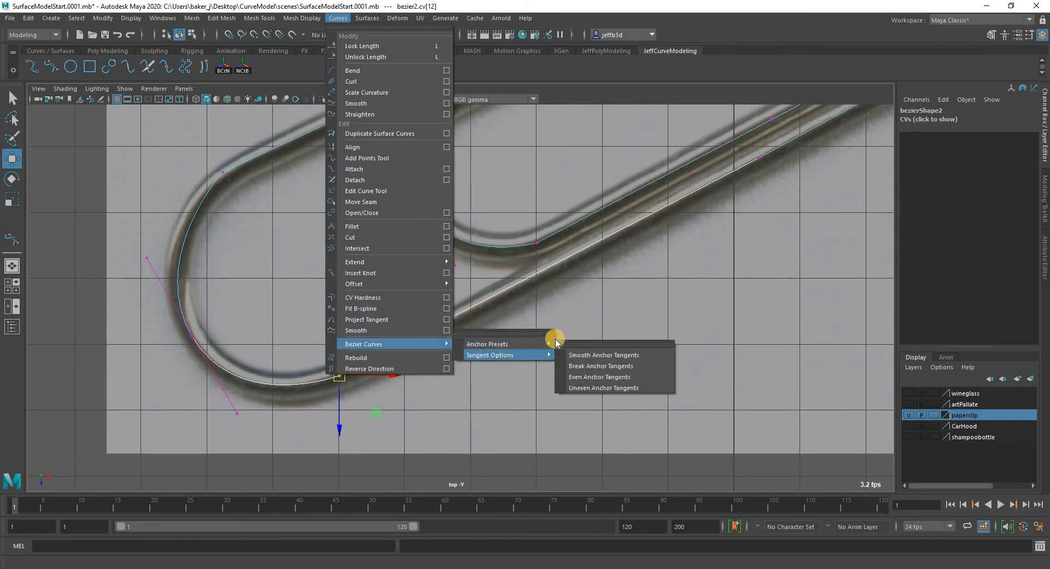
pyautogui.moveTo(550, 344)
pyautogui.click(580, 363)
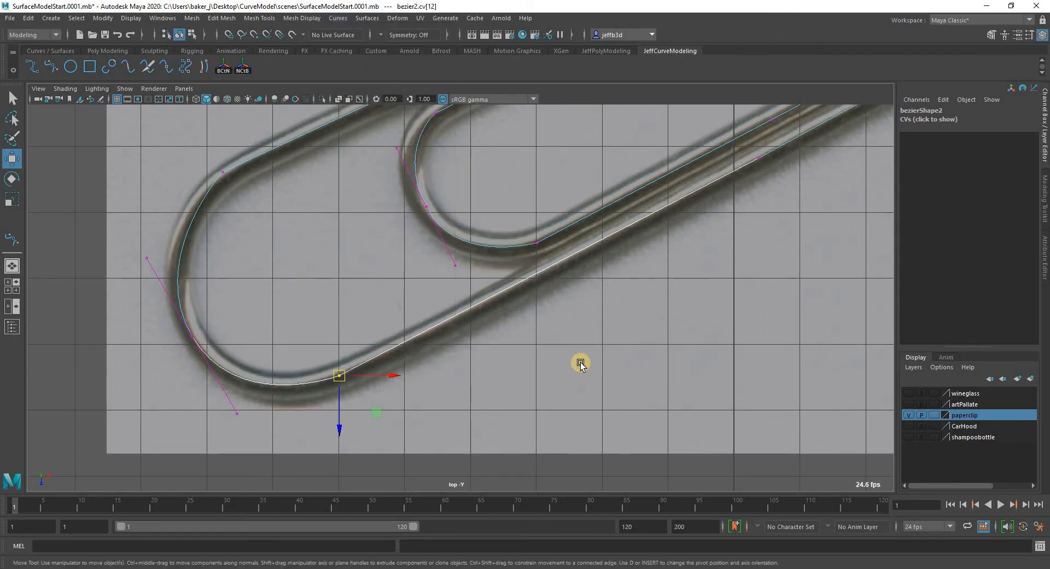
# Apply the Bezier Corner anchor preset to the selected anchor where the large bend meets the long straight.
pyautogui.keyDown('alt'); pyautogui.moveTo(517, 363); pyautogui.dragTo(333, 467, button='middle'); pyautogui.keyUp('alt')
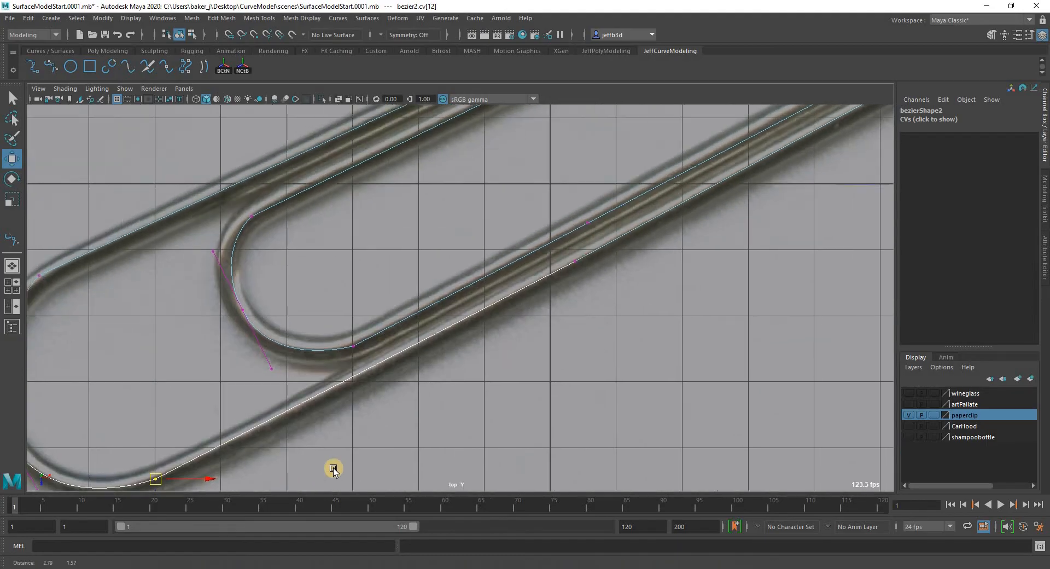
pyautogui.keyDown('alt'); pyautogui.moveTo(453, 397); pyautogui.dragTo(324, 471, button='middle'); pyautogui.keyUp('alt')
pyautogui.keyDown('alt'); pyautogui.moveTo(439, 354); pyautogui.dragTo(392, 380, button='middle'); pyautogui.keyUp('alt')
pyautogui.keyDown('alt'); pyautogui.moveTo(228, 421); pyautogui.dragTo(242, 414, button='middle'); pyautogui.keyUp('alt')
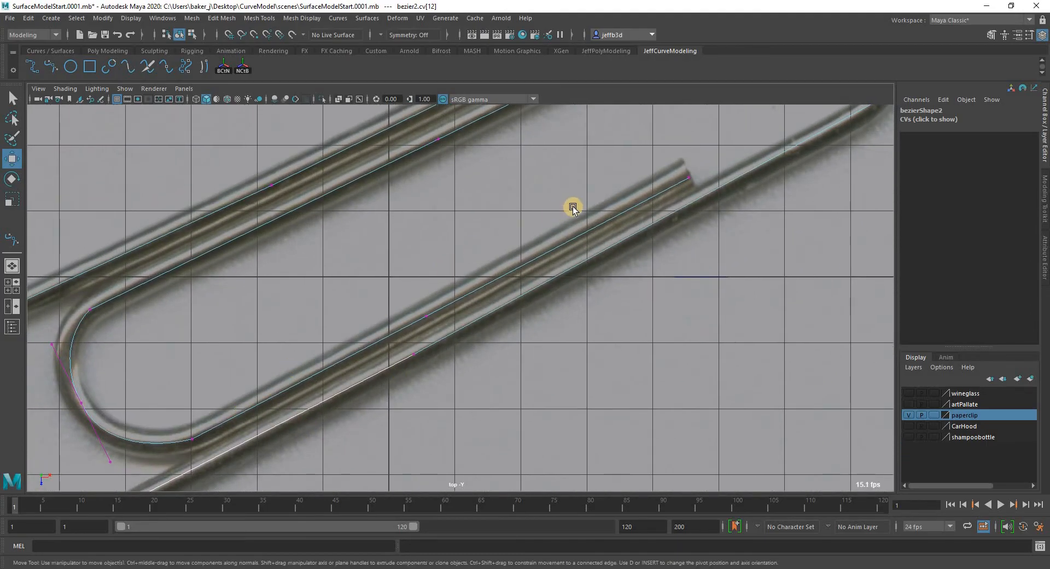
pyautogui.keyDown('alt'); pyautogui.moveTo(235, 482); pyautogui.dragTo(556, 297, button='middle'); pyautogui.keyUp('alt')
pyautogui.keyDown('alt'); pyautogui.moveTo(324, 368); pyautogui.dragTo(347, 322, button='right'); pyautogui.keyUp('alt')
pyautogui.keyDown('alt'); pyautogui.moveTo(346, 323); pyautogui.dragTo(377, 292, button='middle'); pyautogui.keyUp('alt')
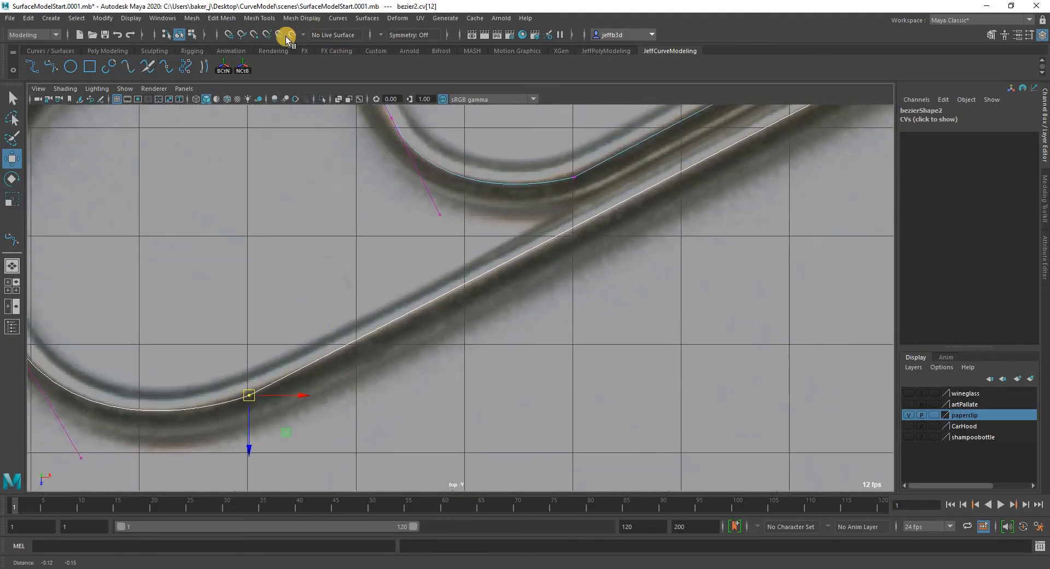
pyautogui.click(333, 19)
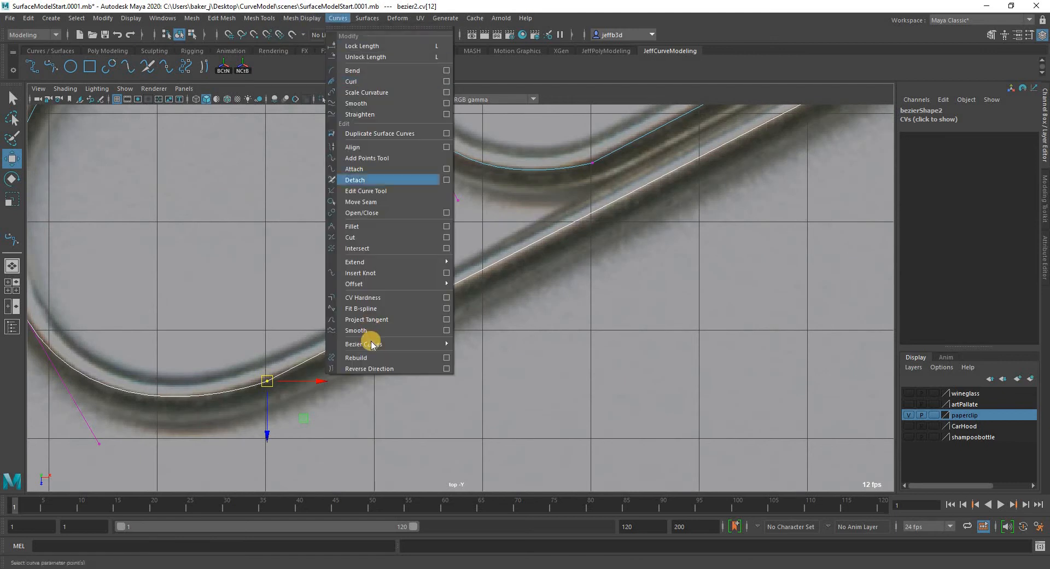
pyautogui.moveTo(431, 343)
pyautogui.moveTo(489, 354)
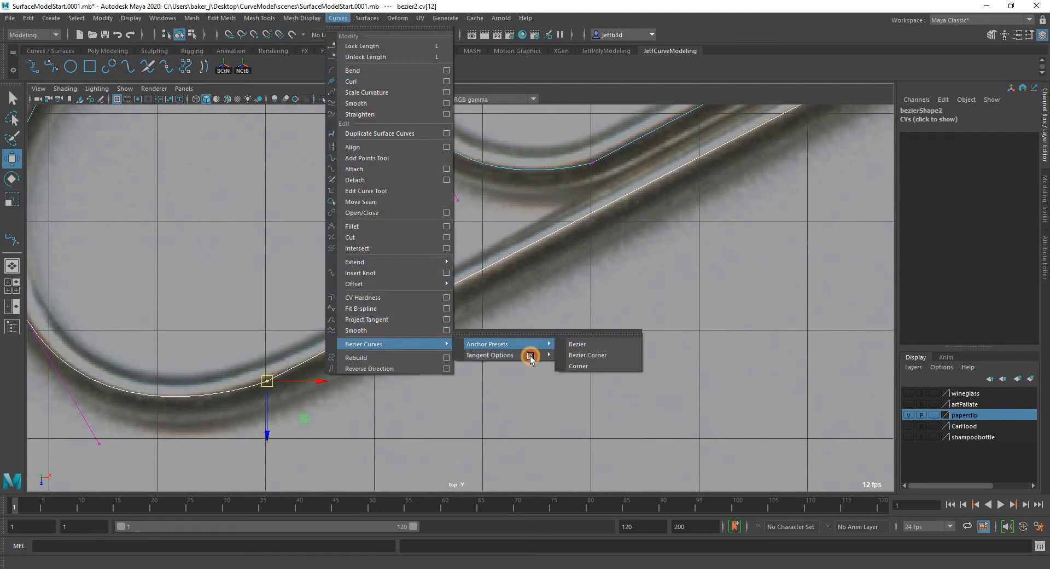
pyautogui.click(602, 354)
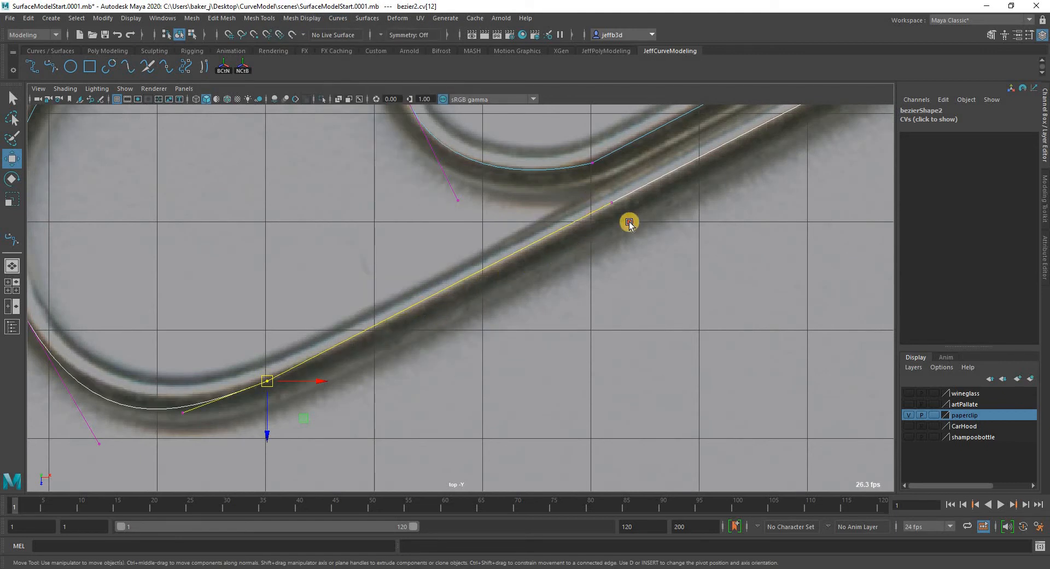
# Shorten the tangent along the long straight and adjust the tangent in the large bend so the curve follows the wire.
pyautogui.click(612, 202)
pyautogui.moveTo(420, 300); pyautogui.dragTo(405, 319)
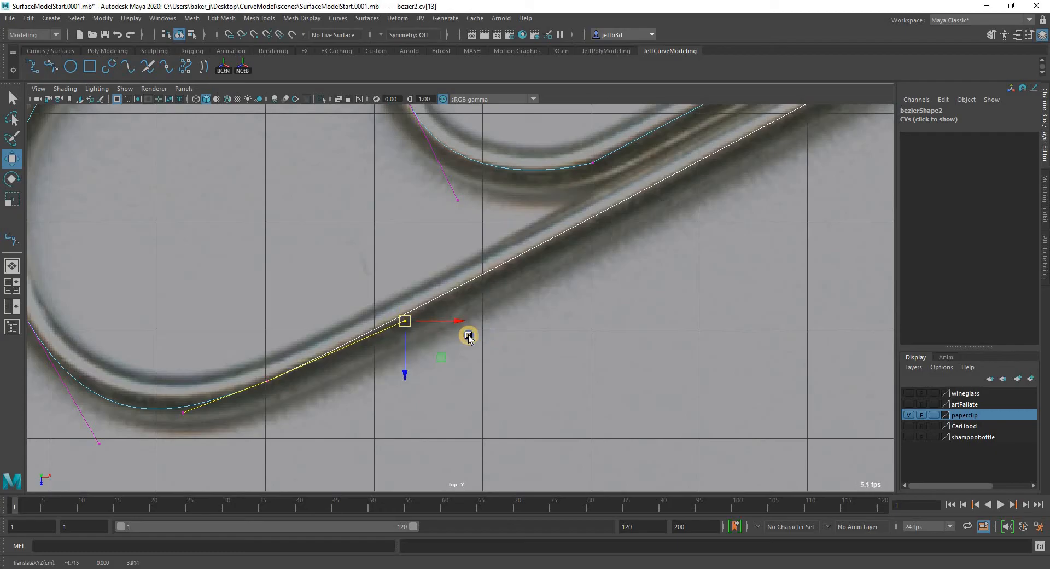
pyautogui.scroll(-3, 212, 376)
pyautogui.scroll(3, 218, 403)
pyautogui.click(229, 399)
pyautogui.moveTo(230, 398); pyautogui.dragTo(231, 397)
pyautogui.moveTo(159, 443); pyautogui.dragTo(146, 407)
pyautogui.keyDown('alt'); pyautogui.moveTo(155, 112); pyautogui.dragTo(269, 241, button='middle'); pyautogui.keyUp('alt')
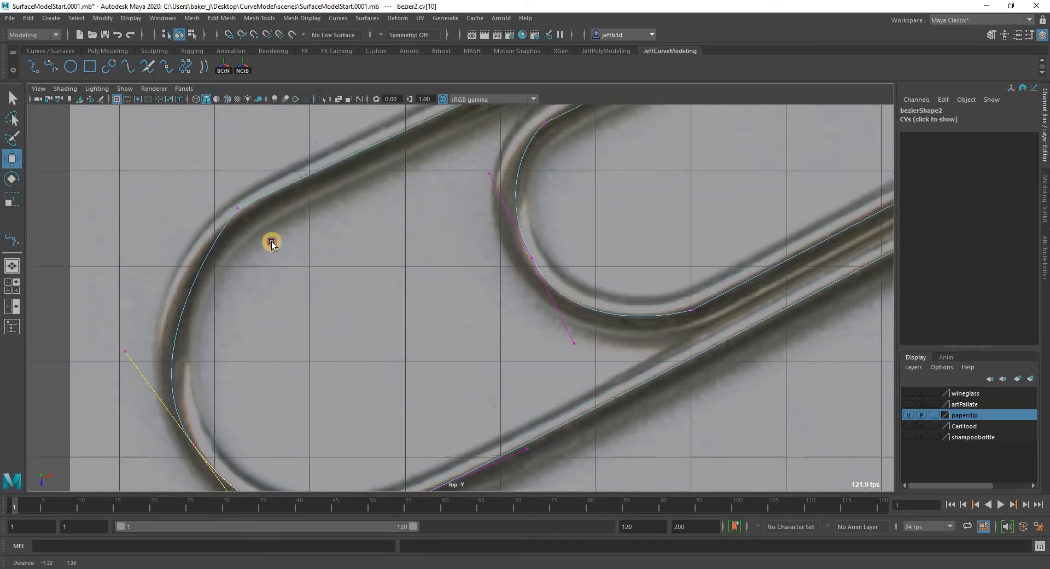
# Apply the Bezier Corner preset to the anchor where the large bend meets the upper straight, and pull its bend-side tangent outward along the wire.
pyautogui.click(238, 209)
pyautogui.click(338, 19)
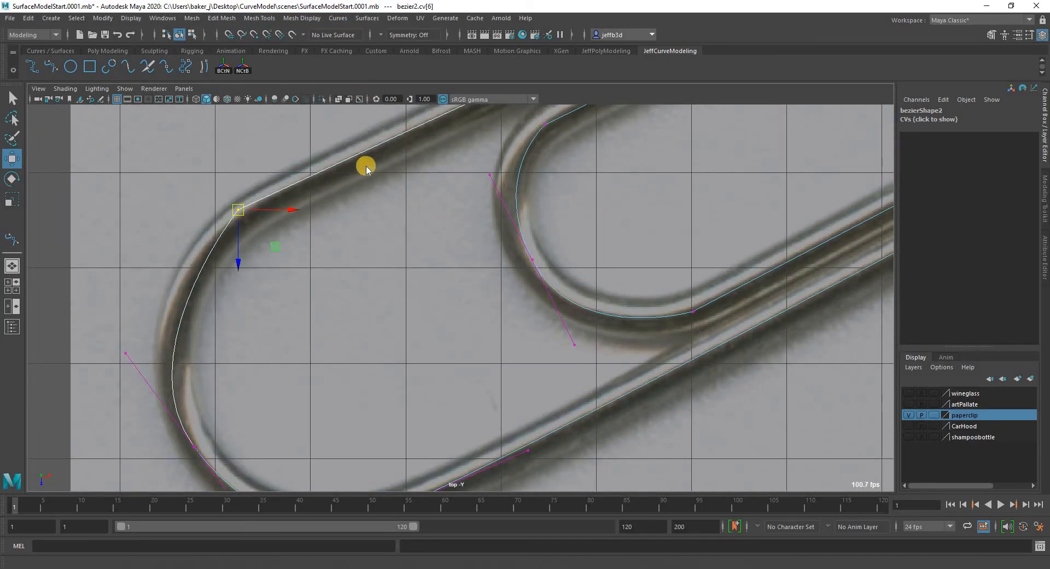
pyautogui.moveTo(437, 344)
pyautogui.moveTo(490, 345)
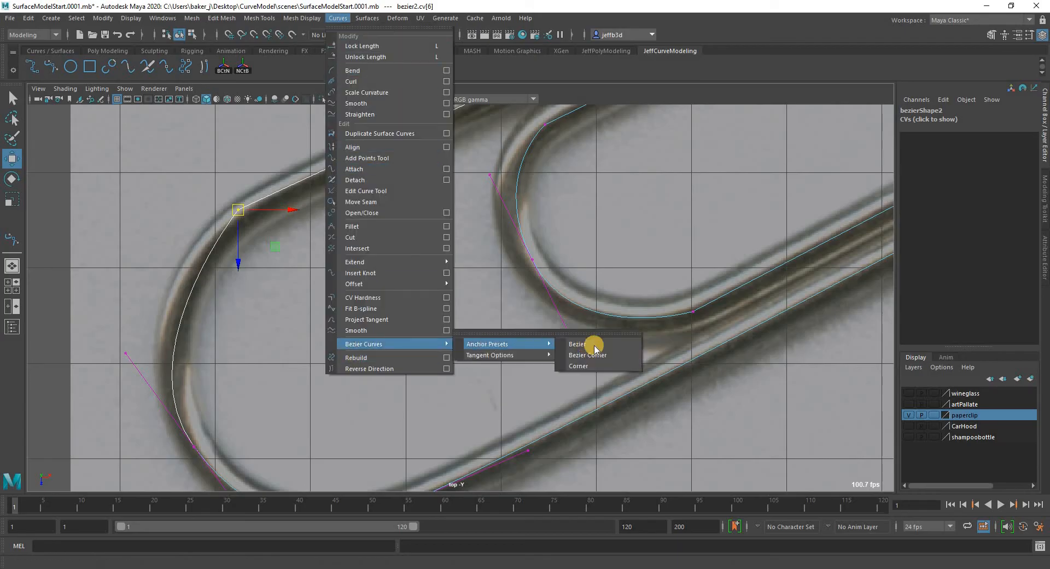
pyautogui.click(589, 355)
pyautogui.moveTo(195, 303); pyautogui.dragTo(160, 243)
pyautogui.moveTo(243, 195); pyautogui.dragTo(225, 163, button='middle')
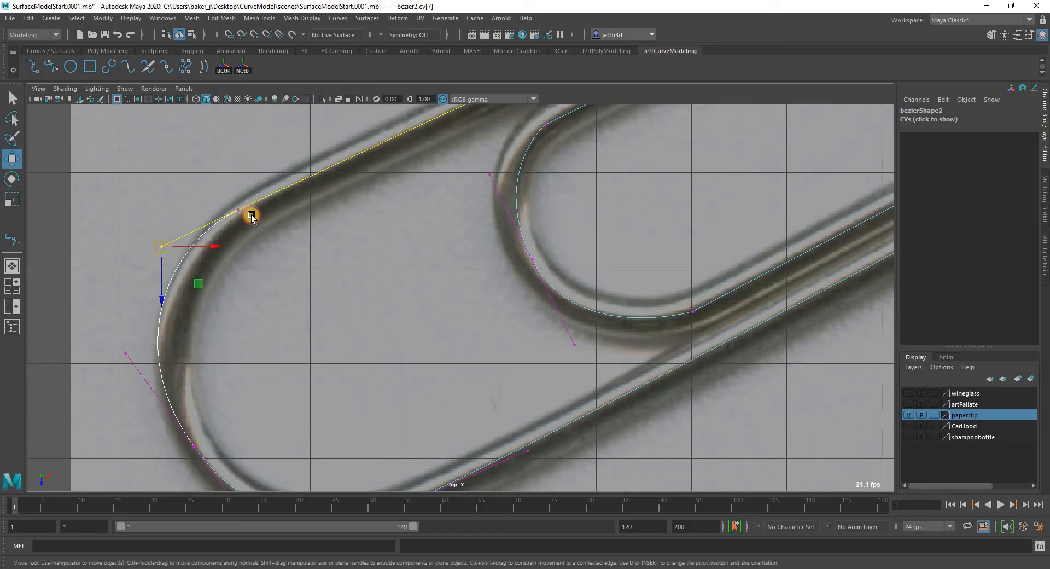
# Nudge the anchor at the large bend's upper end along the straight and pull the mid-bend anchor's upper tangent inward to fit the wire.
pyautogui.click(241, 212)
pyautogui.moveTo(251, 210); pyautogui.dragTo(254, 206, button='middle')
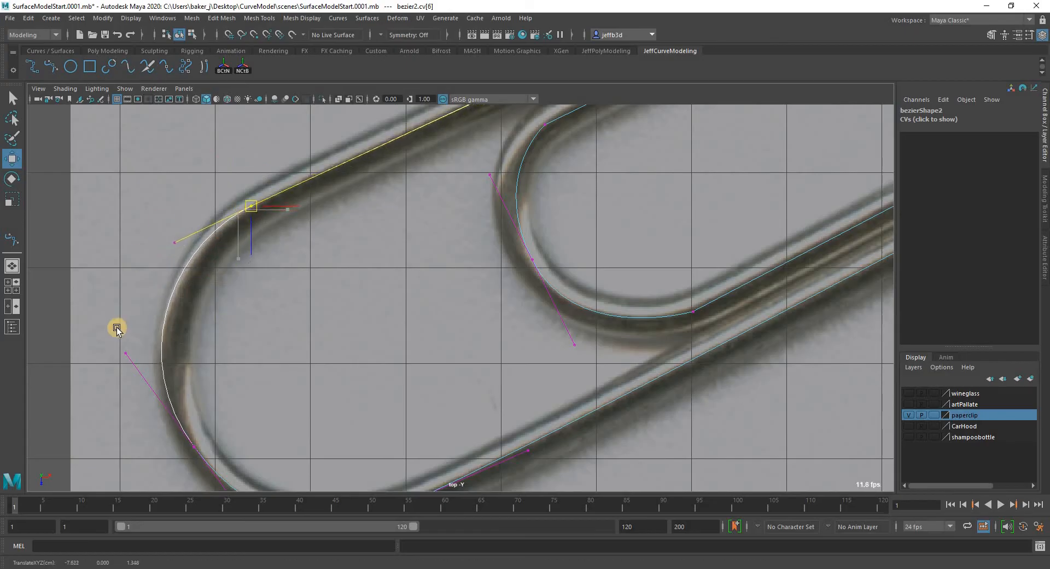
pyautogui.moveTo(123, 349); pyautogui.dragTo(136, 357)
pyautogui.moveTo(137, 353); pyautogui.dragTo(151, 354, button='middle')
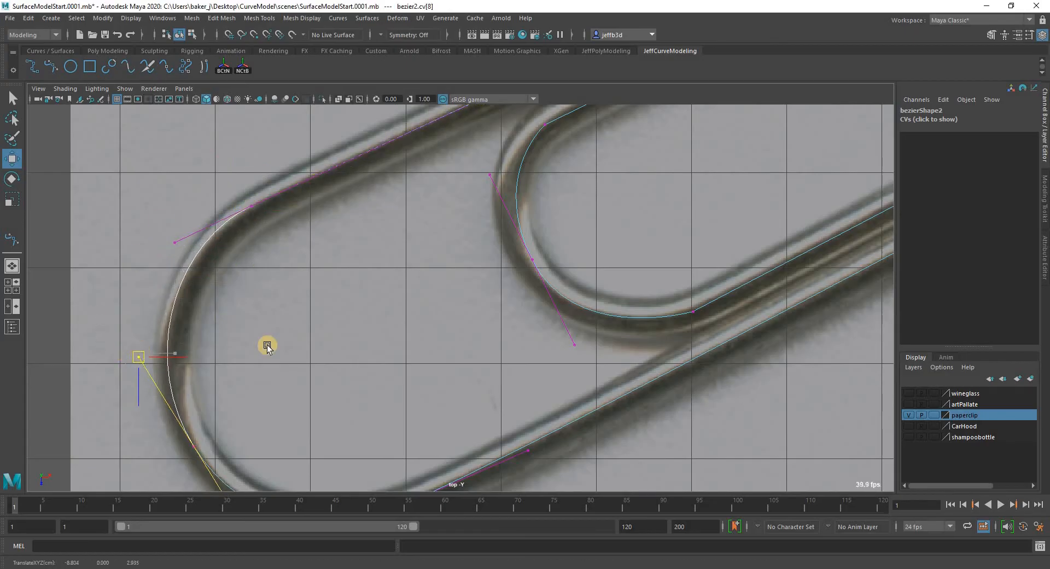
pyautogui.keyDown('alt'); pyautogui.moveTo(144, 402); pyautogui.dragTo(124, 322, button='middle'); pyautogui.keyUp('alt')
# Move the middle anchor of the small inner bend slightly outward so the curve centres on the wire.
pyautogui.keyDown('alt'); pyautogui.moveTo(714, 226); pyautogui.dragTo(523, 368, button='middle'); pyautogui.keyUp('alt')
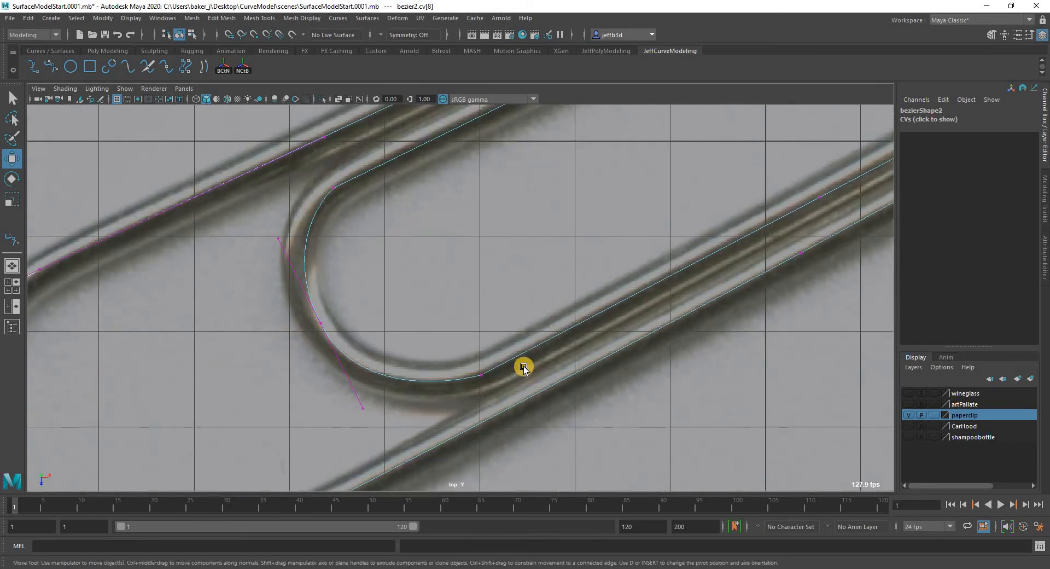
pyautogui.keyDown('alt'); pyautogui.moveTo(412, 263); pyautogui.dragTo(397, 264, button='middle'); pyautogui.keyUp('alt')
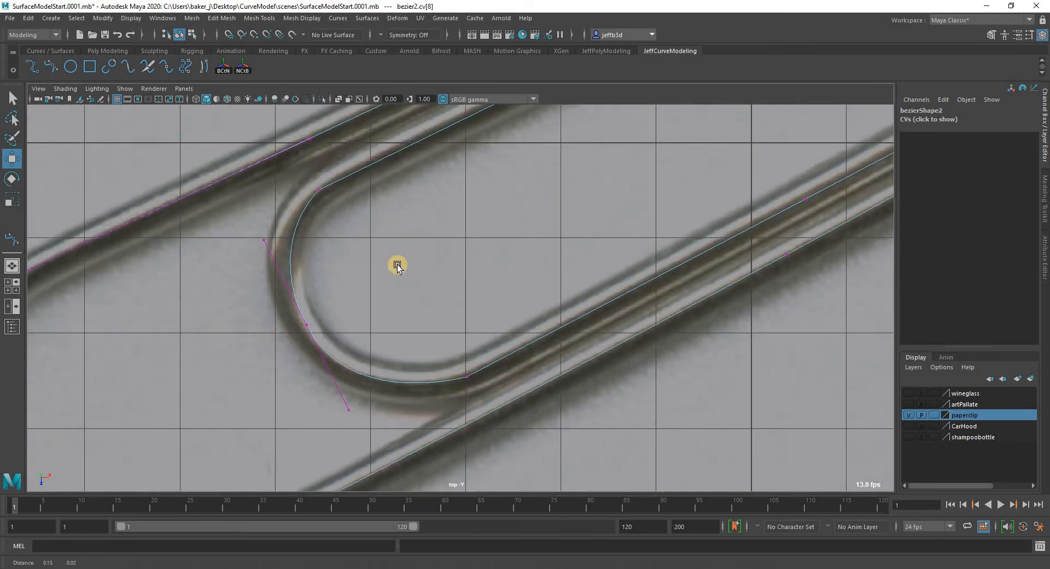
pyautogui.click(300, 327)
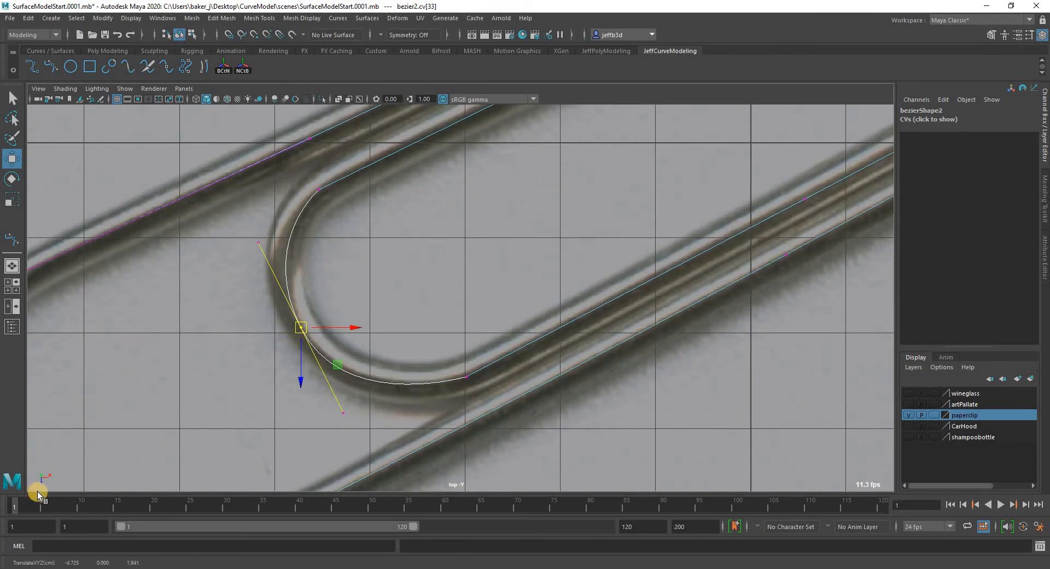
# Apply a Bezier anchor preset to the anchor at the upper-right bend's lower end and line up its bend-side tangent with the straight.
pyautogui.keyDown('alt'); pyautogui.moveTo(376, 335); pyautogui.dragTo(441, 364, button='middle'); pyautogui.keyUp('alt')
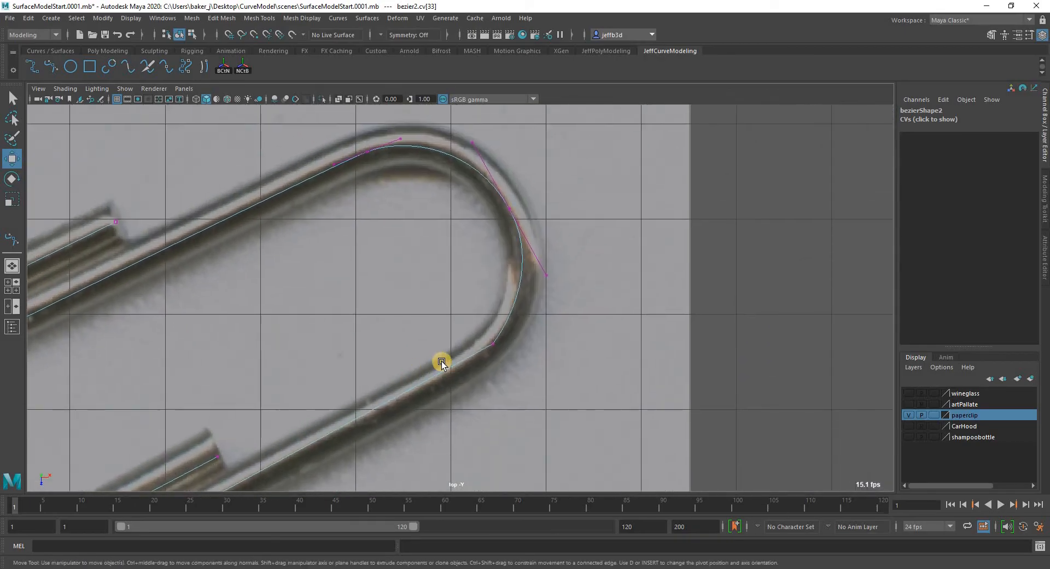
pyautogui.click(493, 344)
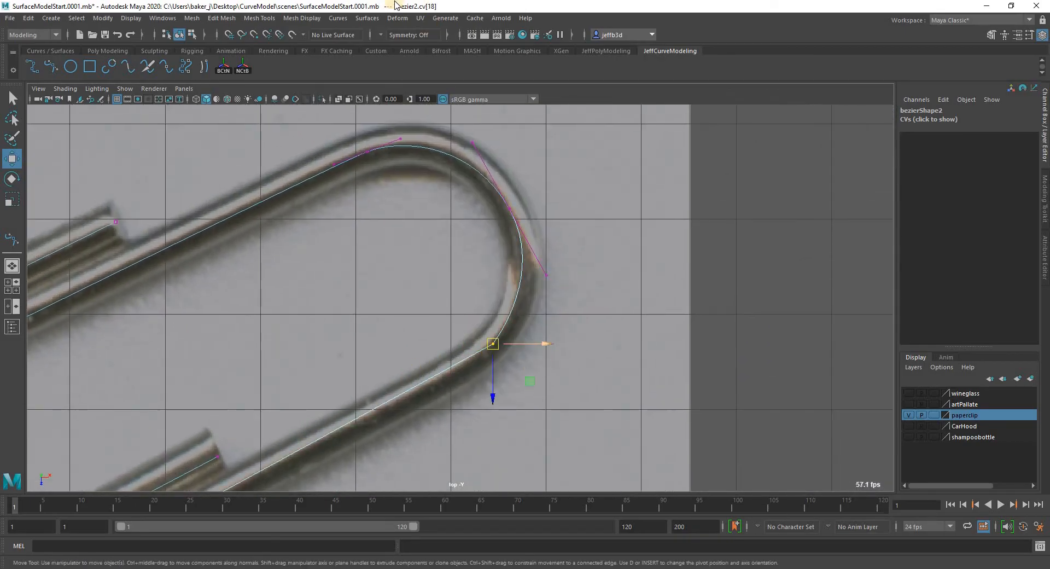
pyautogui.click(338, 18)
pyautogui.moveTo(377, 343)
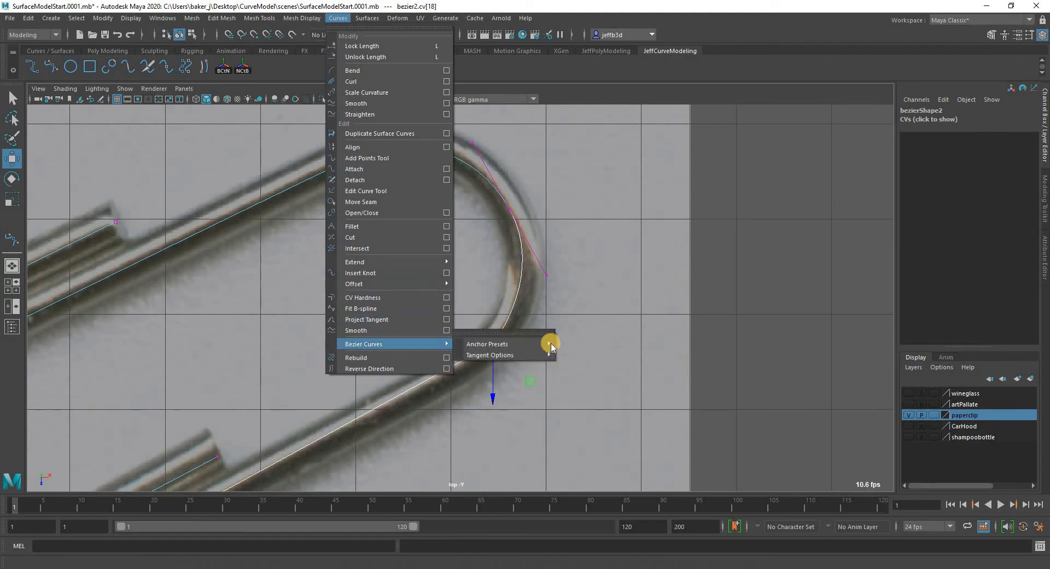
pyautogui.click(557, 345)
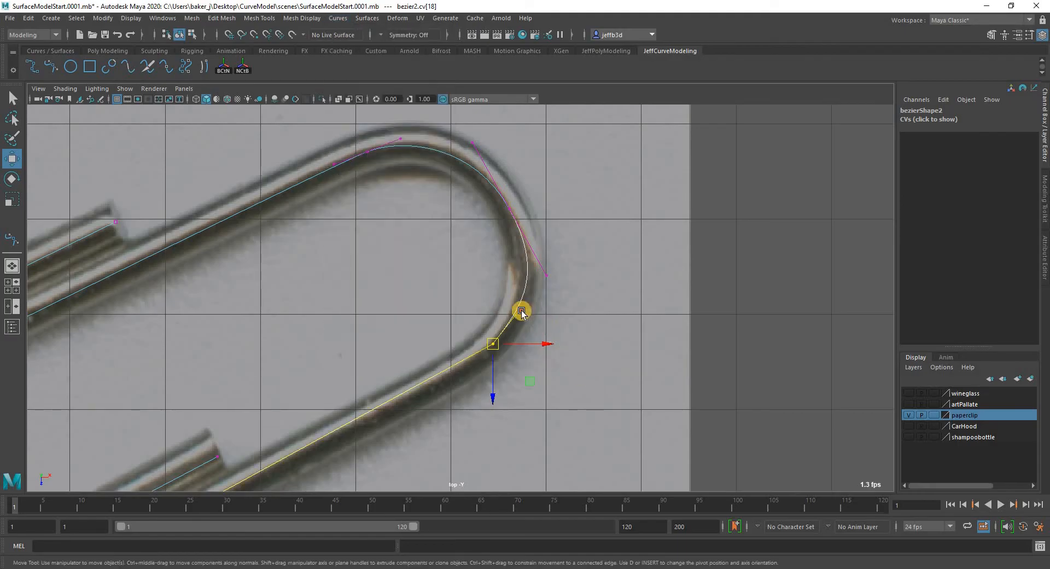
pyautogui.moveTo(521, 311); pyautogui.dragTo(514, 329)
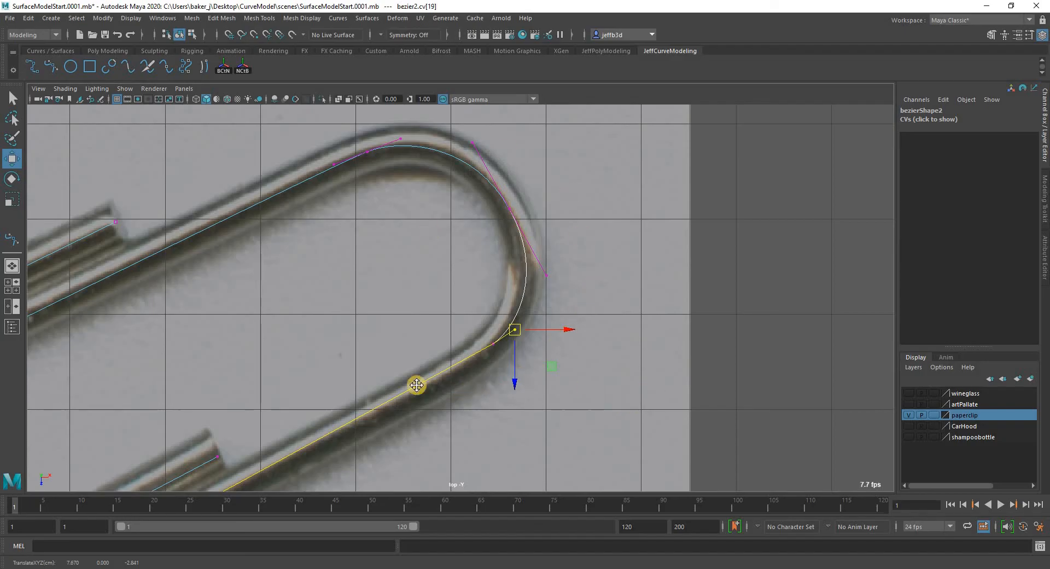
# Return the whole paperclip curve to object mode with the Select tool active.
pyautogui.scroll(-6, 589, 288)
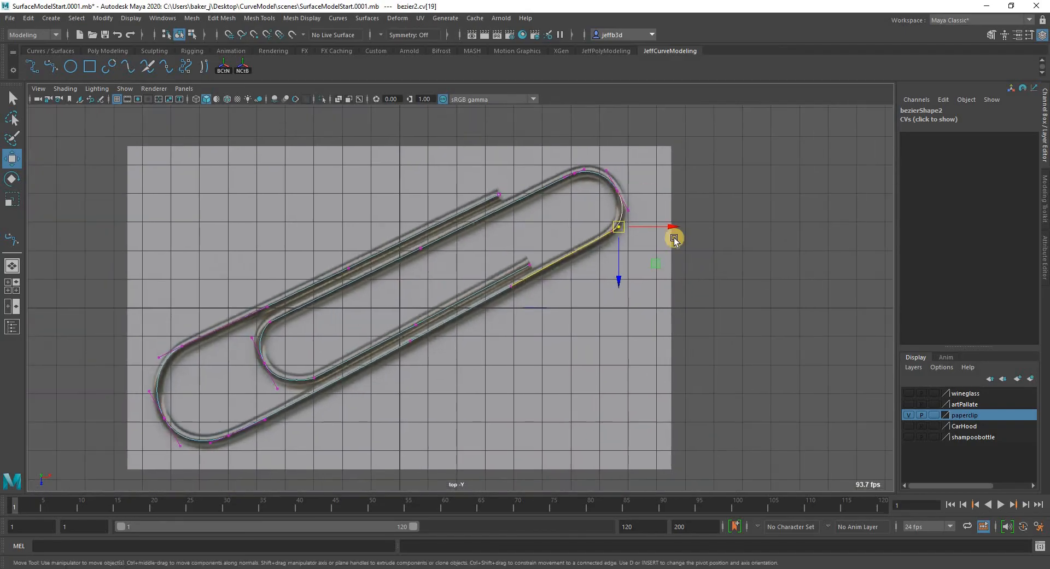
pyautogui.keyDown('alt'); pyautogui.moveTo(674, 238); pyautogui.dragTo(751, 200, button='middle'); pyautogui.keyUp('alt')
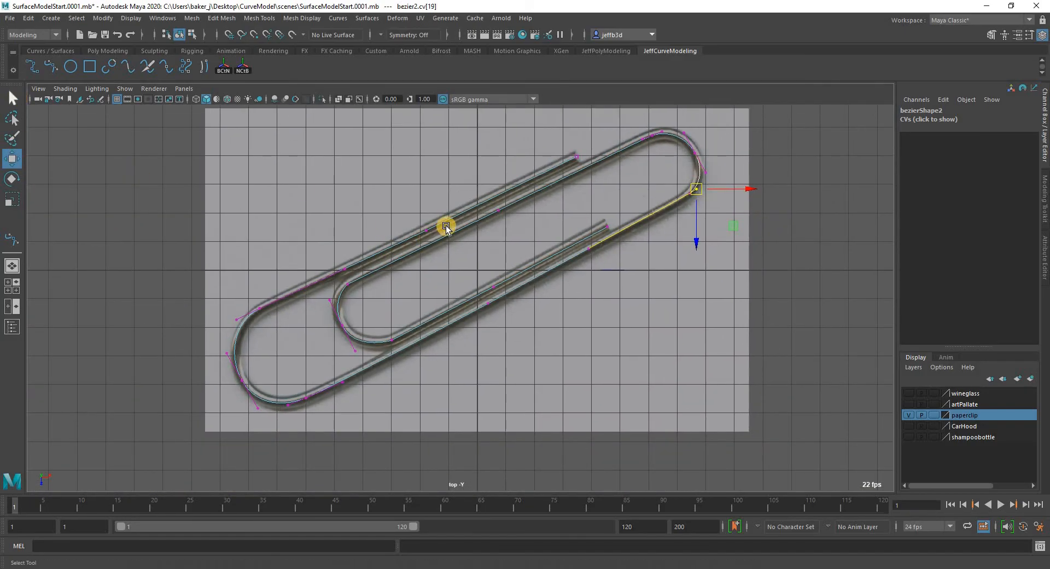
pyautogui.moveTo(449, 219); pyautogui.dragTo(504, 203, button='right')
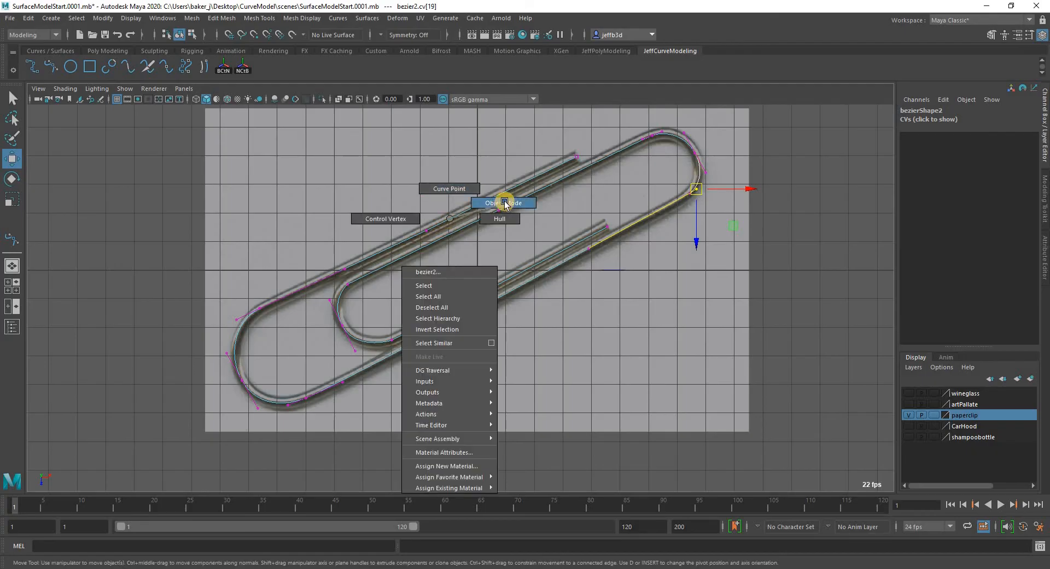
pyautogui.press('q')
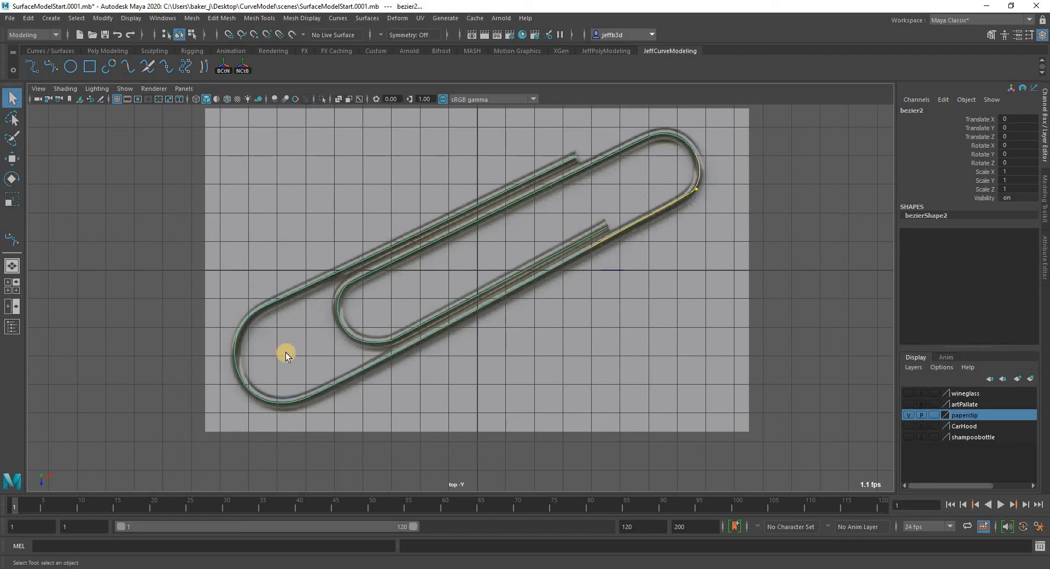
# Show the curve's control vertices again and fine-tune the bend-side tangent where the large bend meets the upper straight.
pyautogui.scroll(6, 375, 327)
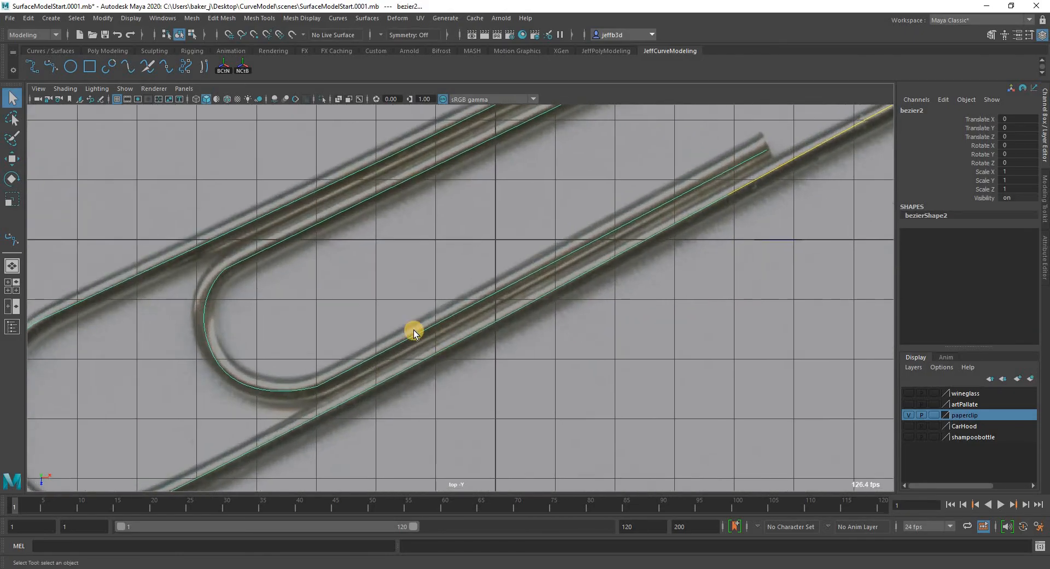
pyautogui.moveTo(360, 311); pyautogui.dragTo(317, 253, button='right')
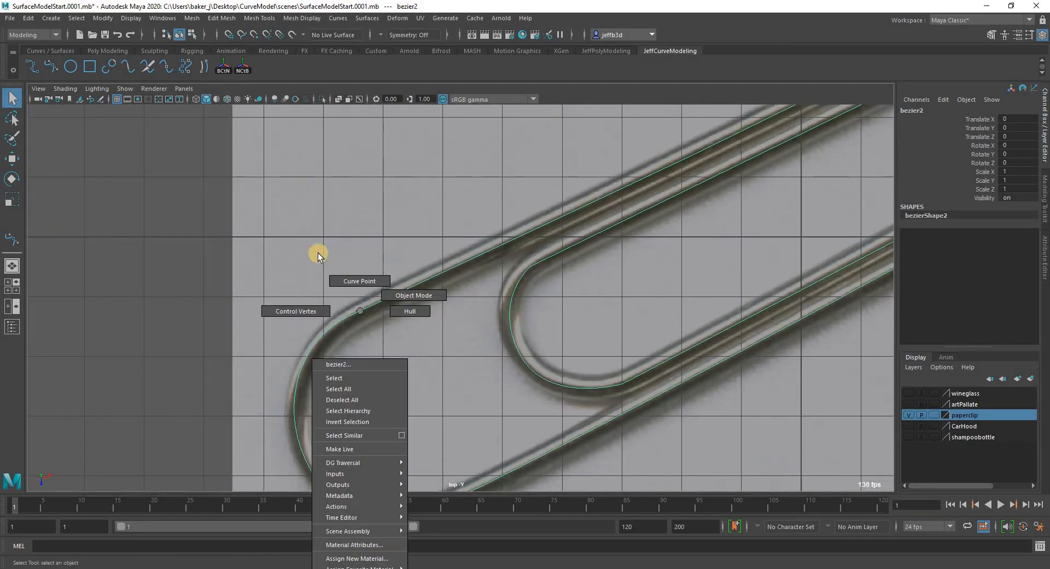
pyautogui.moveTo(281, 324); pyautogui.dragTo(282, 324, button='right')
pyautogui.click(298, 340)
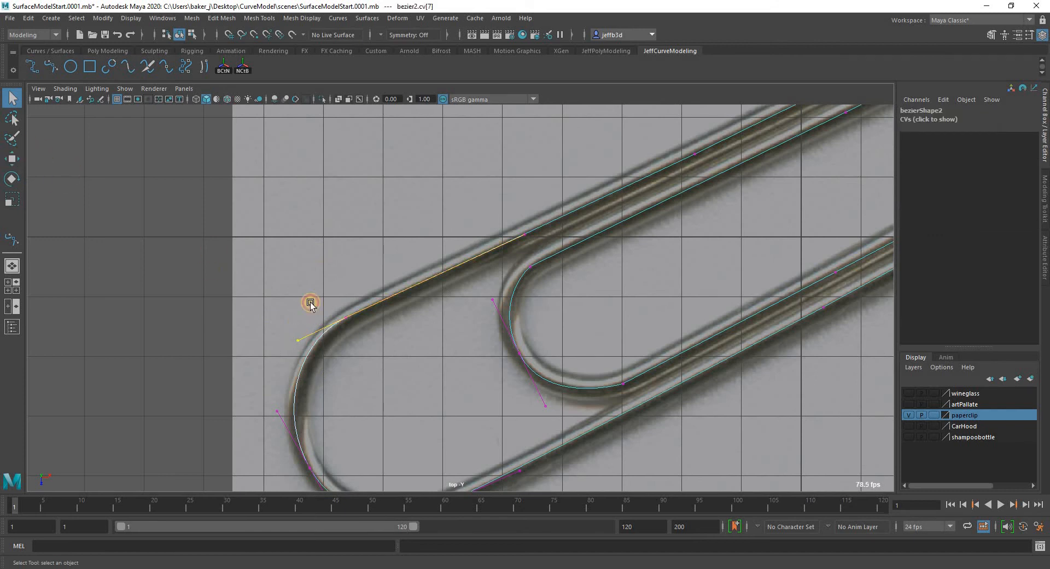
pyautogui.press('w')
pyautogui.moveTo(333, 379); pyautogui.dragTo(332, 379, button='middle')
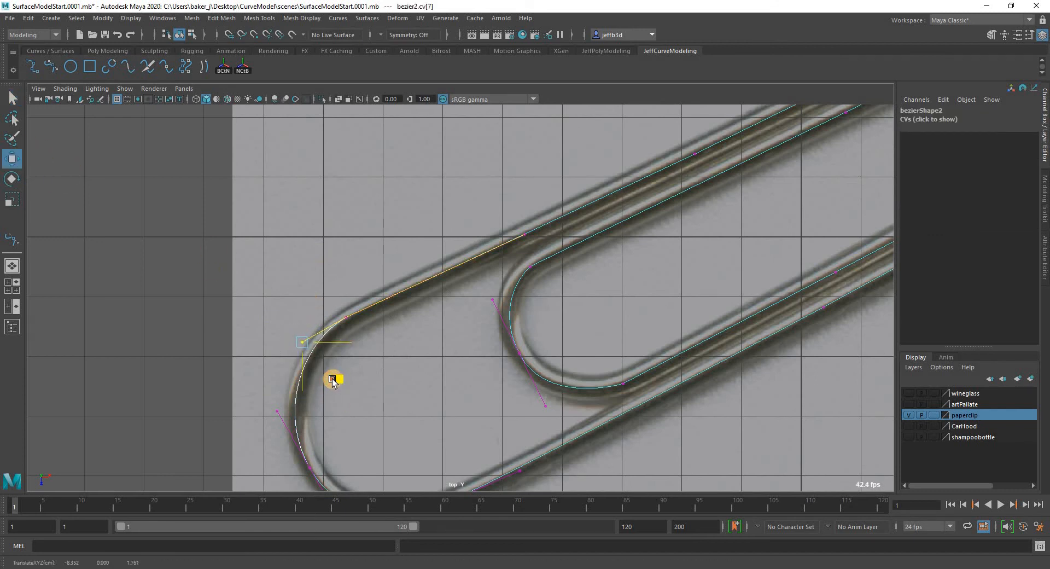
pyautogui.press('q')
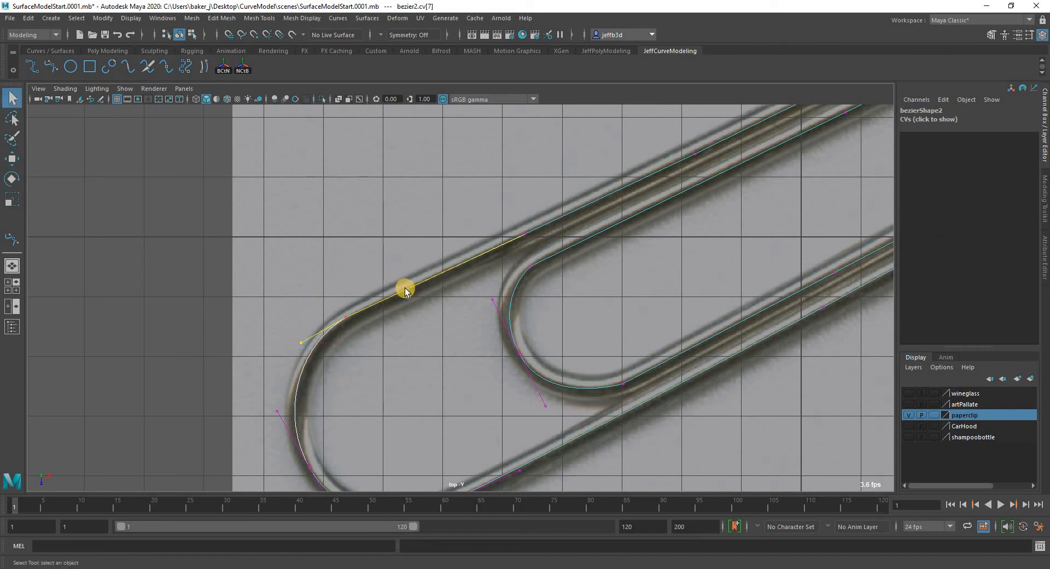
# Leave control vertex editing and select the whole paperclip curve as an object.
pyautogui.moveTo(421, 260); pyautogui.dragTo(382, 259, button='right')
pyautogui.click(454, 281)
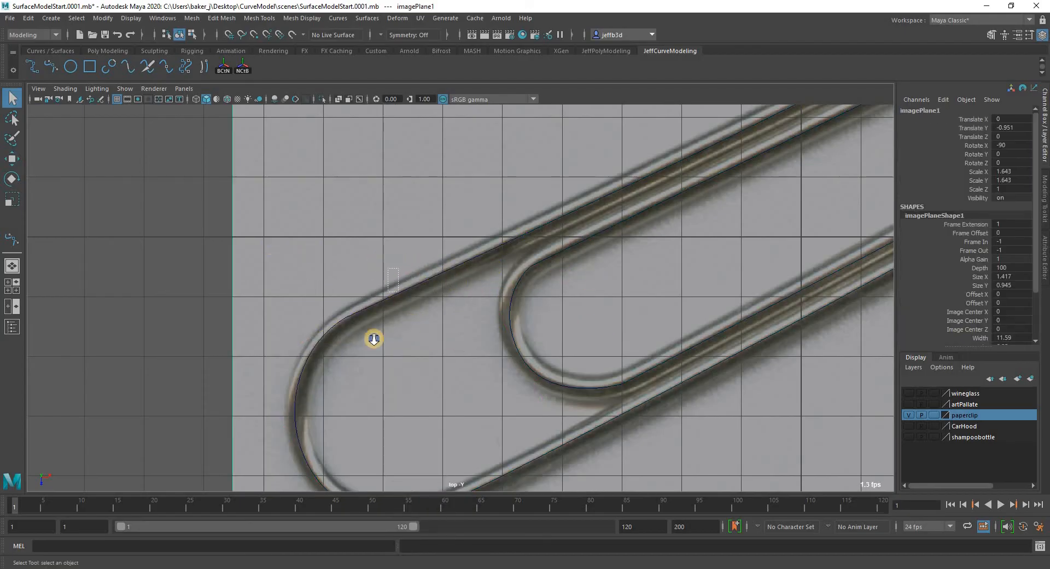
pyautogui.moveTo(398, 268); pyautogui.dragTo(374, 339)
pyautogui.keyDown('alt'); pyautogui.moveTo(427, 314); pyautogui.dragTo(223, 352, button='right'); pyautogui.keyUp('alt')
pyautogui.keyDown('alt'); pyautogui.moveTo(601, 284); pyautogui.dragTo(353, 324, button='middle'); pyautogui.keyUp('alt')
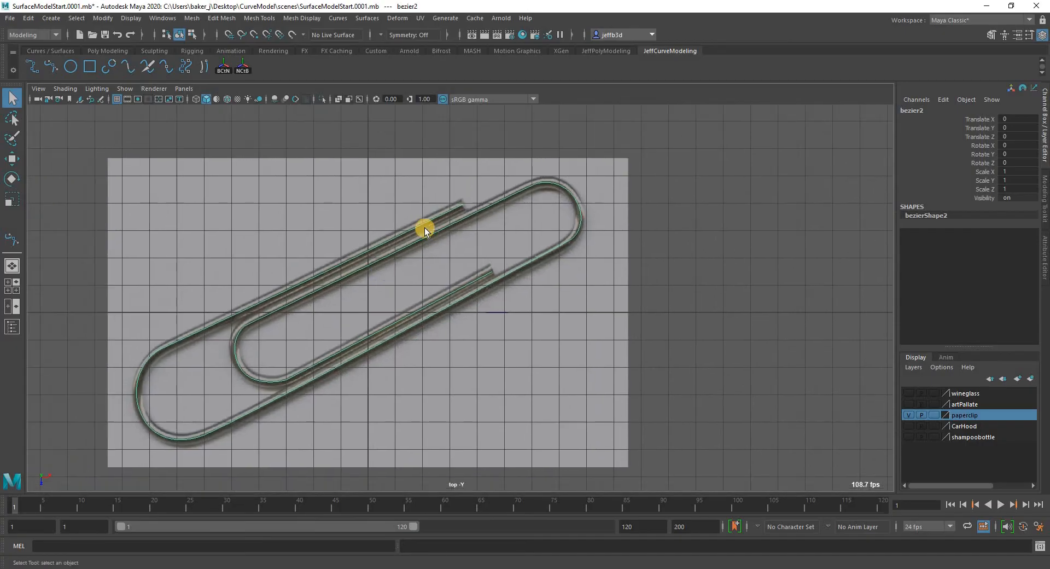
pyautogui.keyDown('alt'); pyautogui.moveTo(425, 228); pyautogui.dragTo(254, 258, button='right'); pyautogui.keyUp('alt')
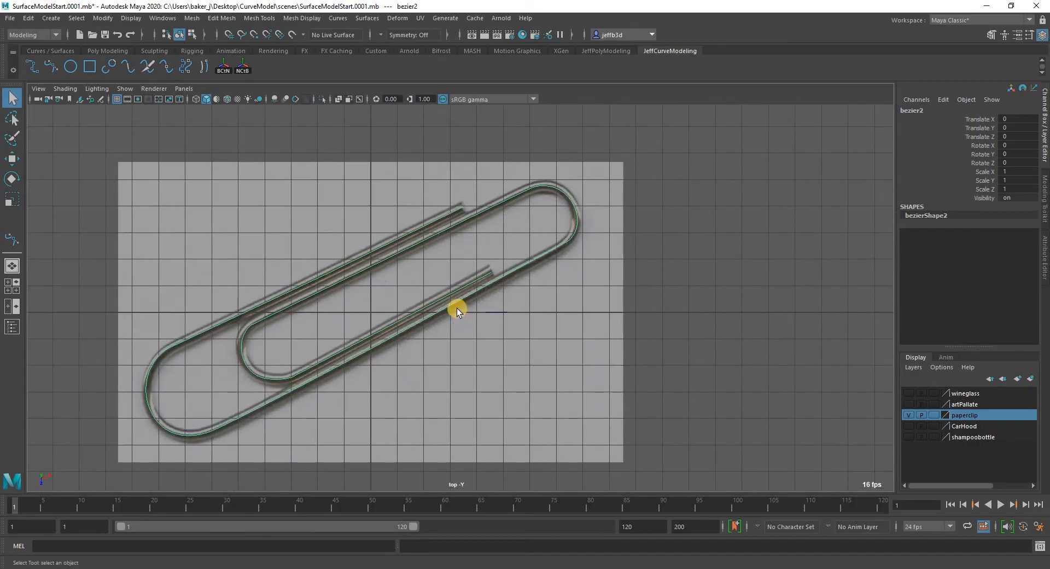
# Create a small NURBS circle in the side view, beyond the end of the paperclip curve.
pyautogui.press('space')
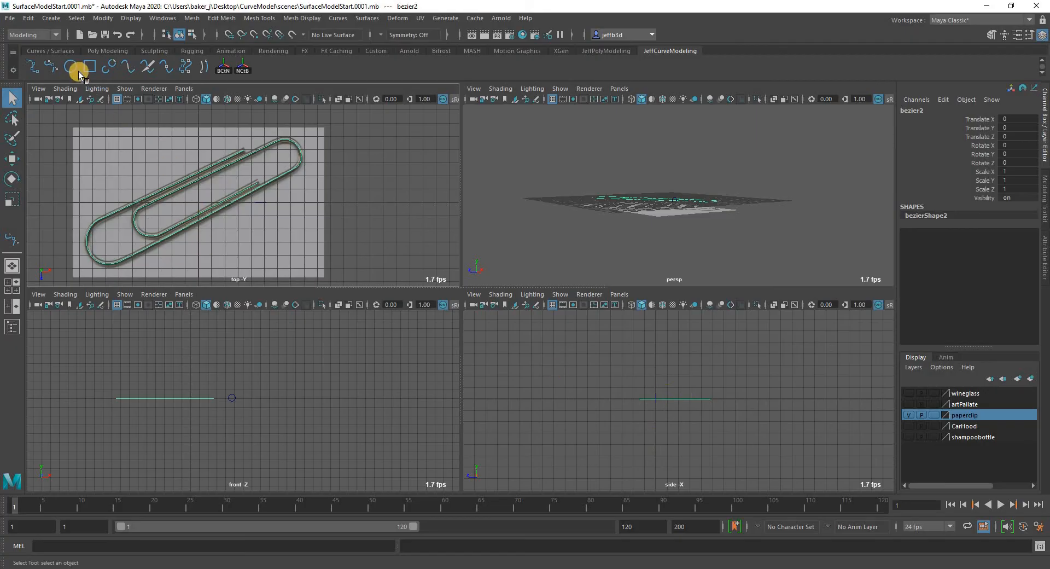
pyautogui.click(59, 20)
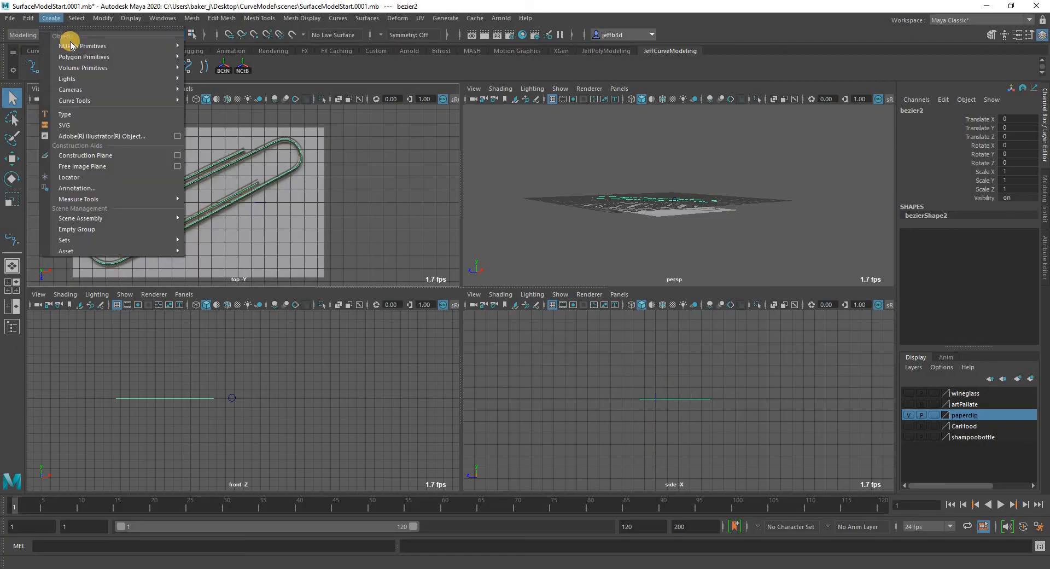
pyautogui.moveTo(121, 46)
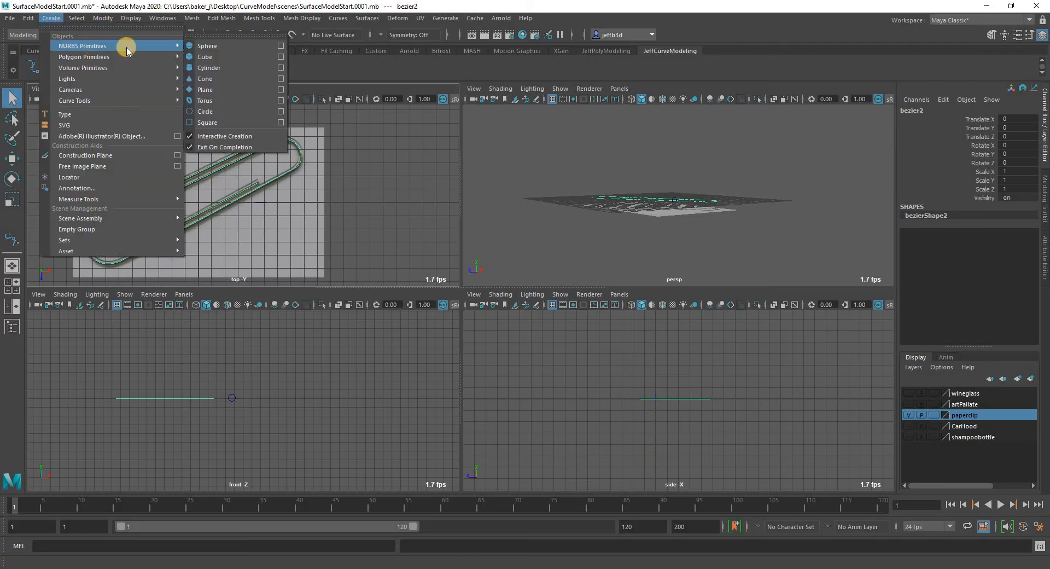
pyautogui.click(228, 112)
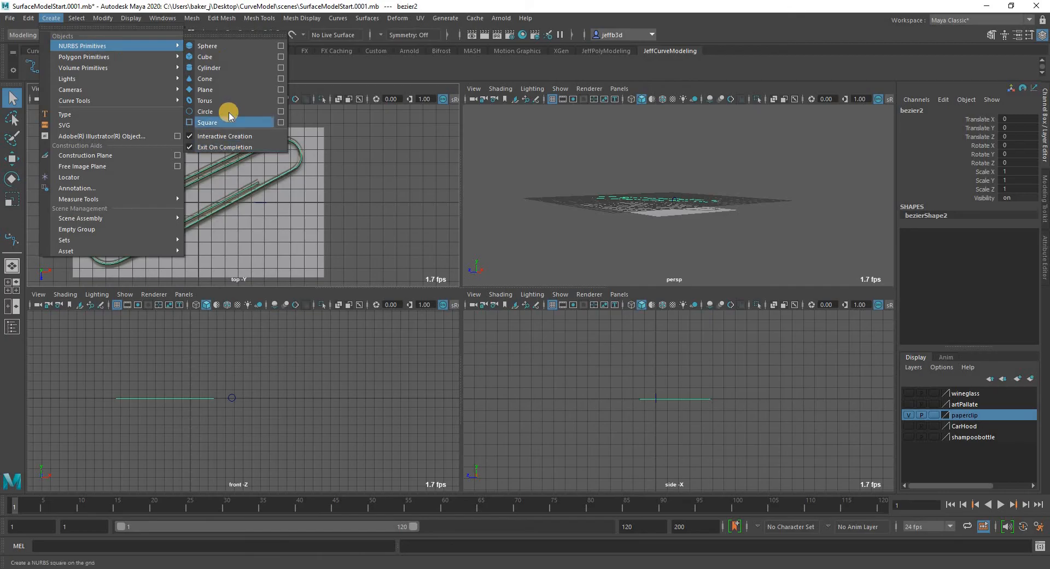
pyautogui.click(731, 401)
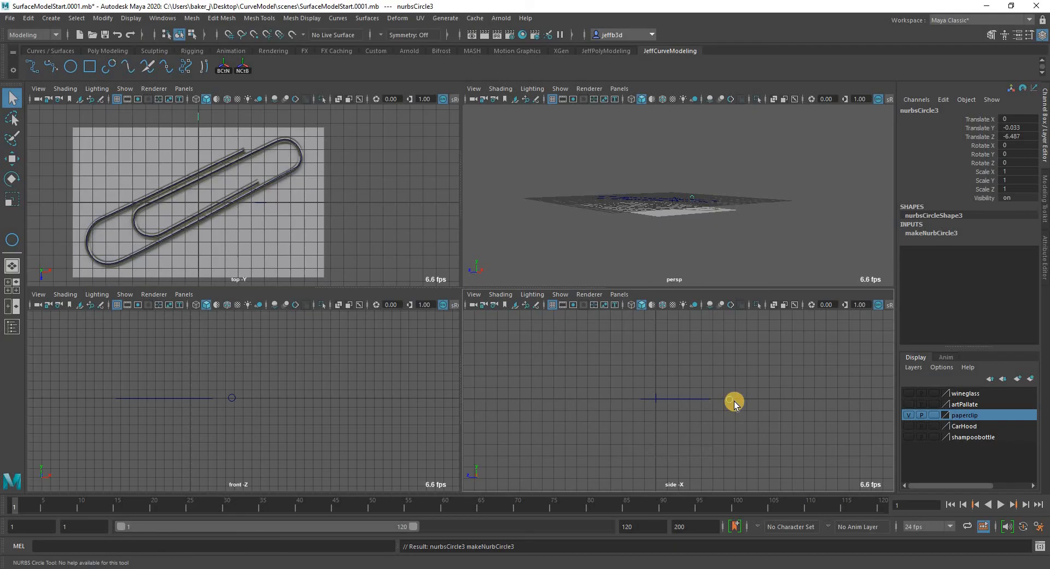
# Move the circle onto the wire's upper outer end in the top view, at about X 3.478 and Z -4.086.
pyautogui.click(11, 159)
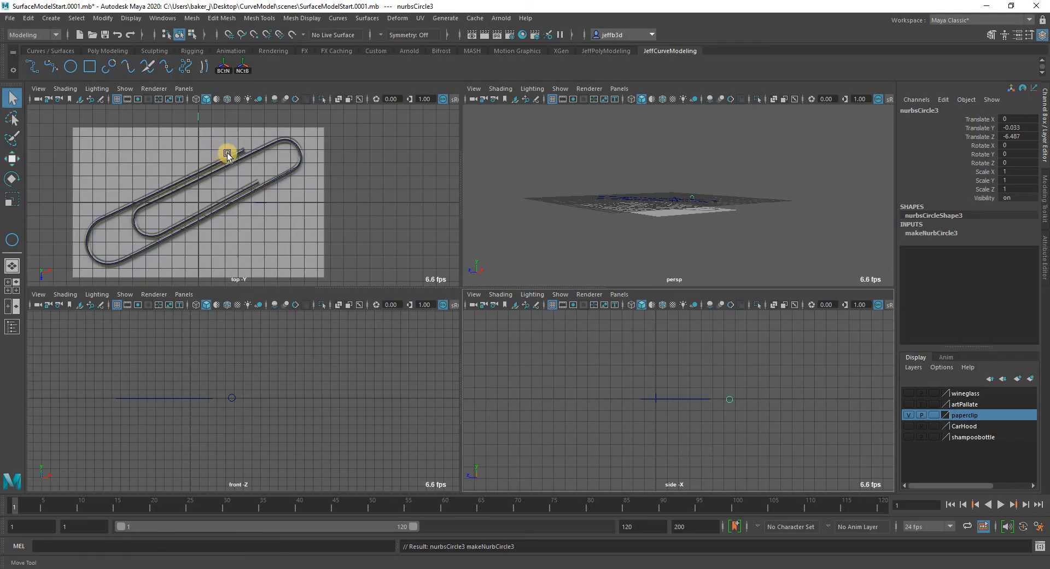
pyautogui.moveTo(277, 177); pyautogui.dragTo(277, 179)
pyautogui.moveTo(248, 142); pyautogui.dragTo(248, 144)
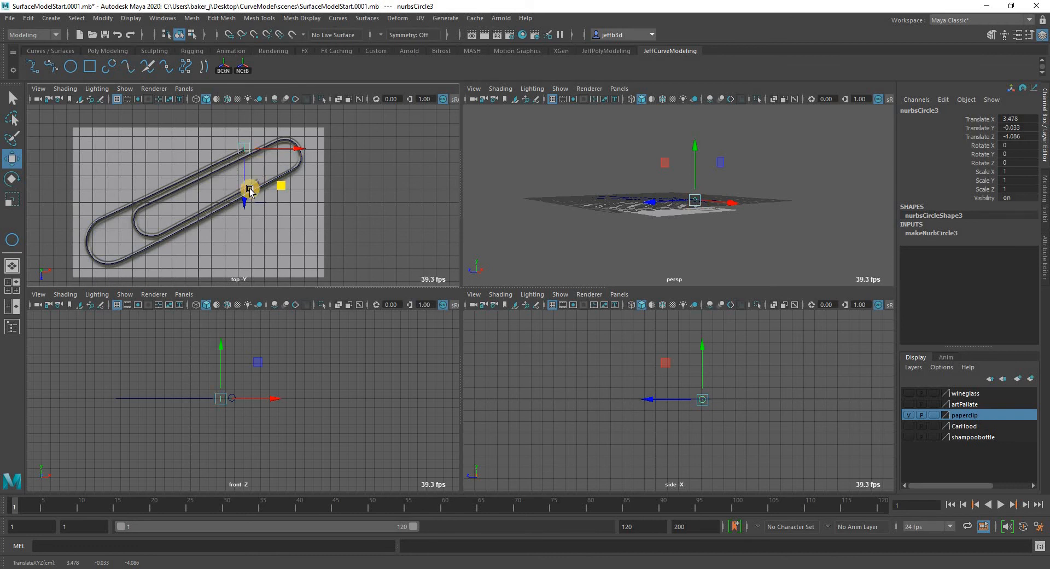
pyautogui.press('space')
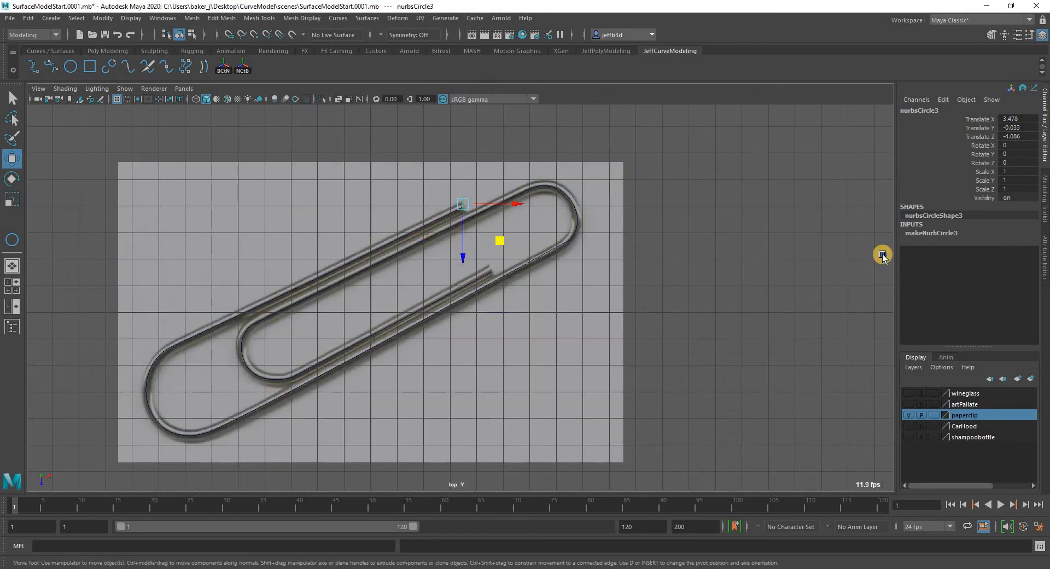
# Move the circle exactly onto the end of the paperclip curve, at about X 3.489 and Z -3.978.
pyautogui.scroll(5, 783, 470)
pyautogui.scroll(-5, 784, 469)
pyautogui.scroll(5, 538, 261)
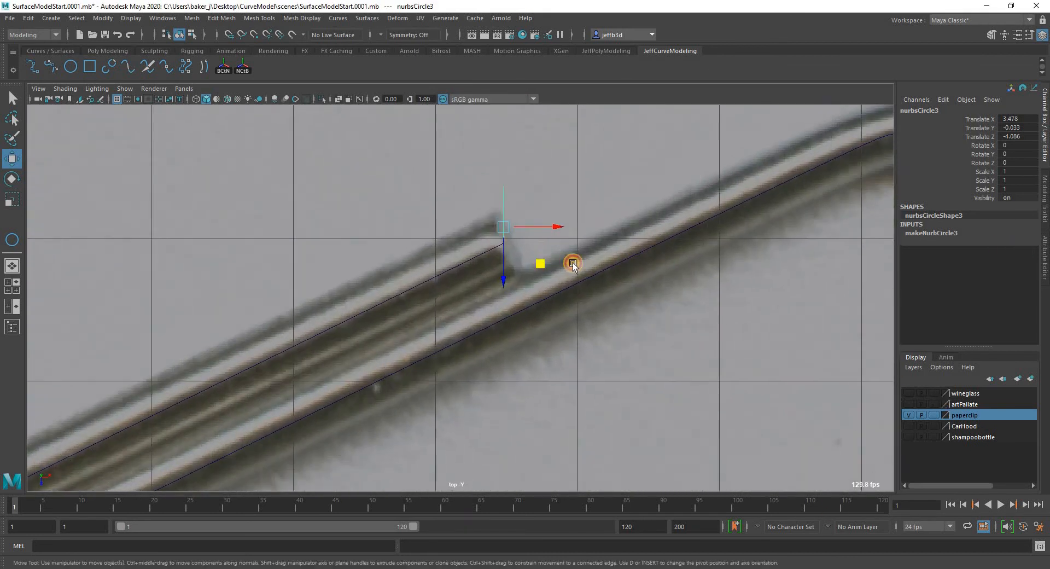
pyautogui.moveTo(562, 265); pyautogui.dragTo(541, 230, button='middle')
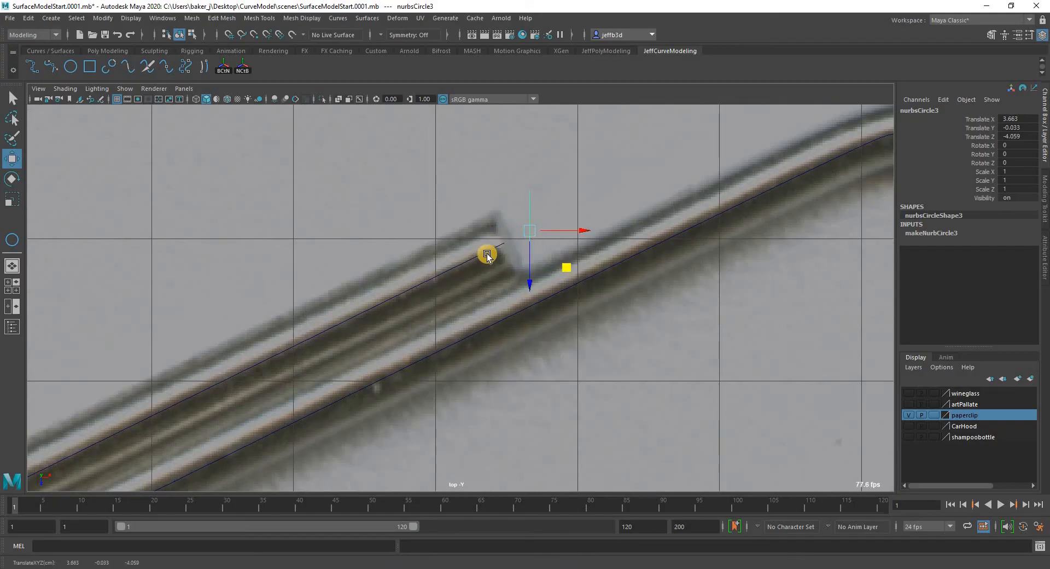
pyautogui.moveTo(543, 277); pyautogui.dragTo(543, 280, button='middle')
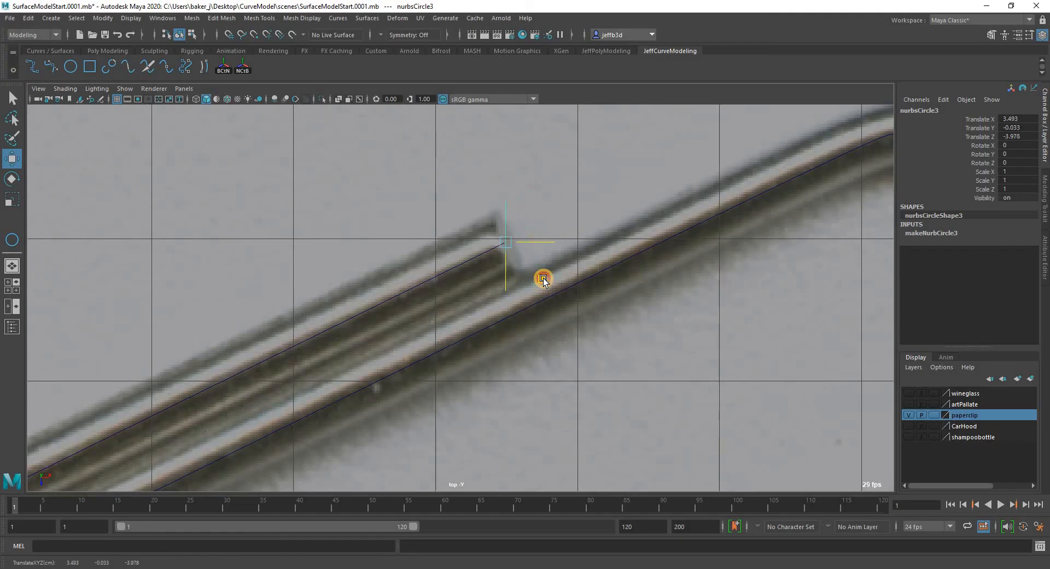
# Rotate the circle about 28.5 degrees around Y so it stands perpendicular to the wire's end.
pyautogui.press('e')
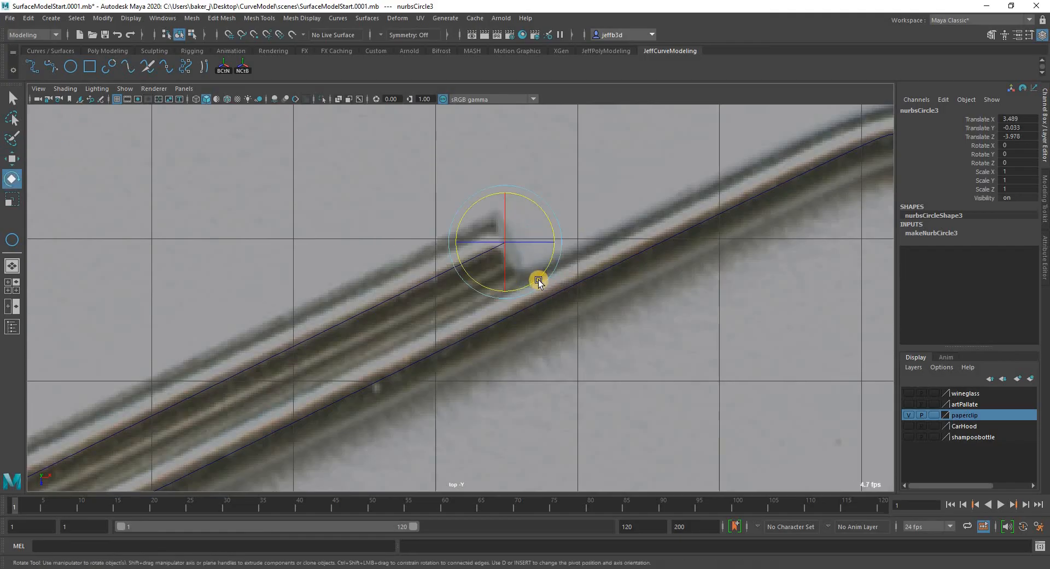
pyautogui.moveTo(545, 270); pyautogui.dragTo(490, 215, button='middle')
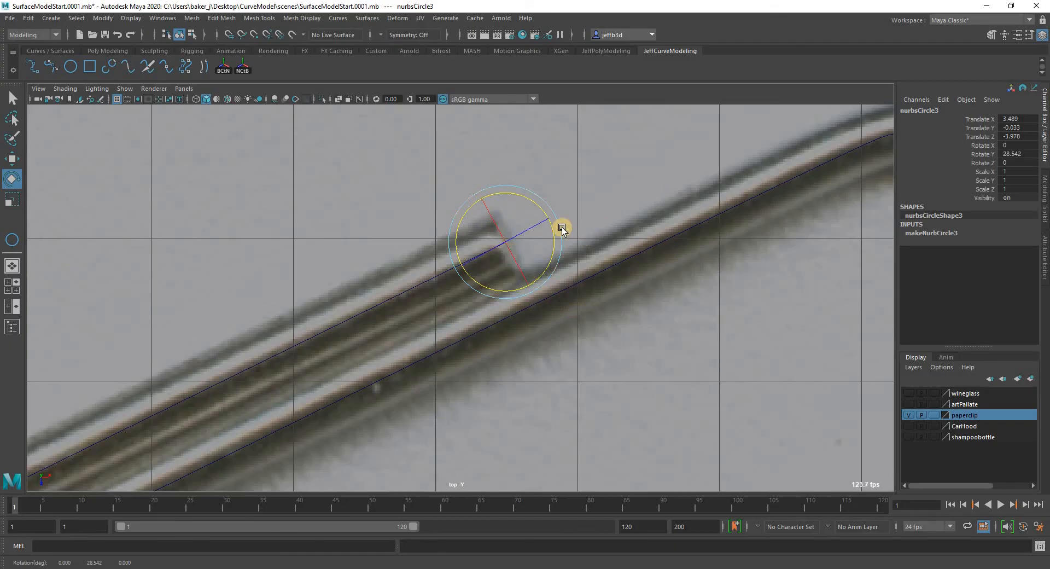
pyautogui.press('q')
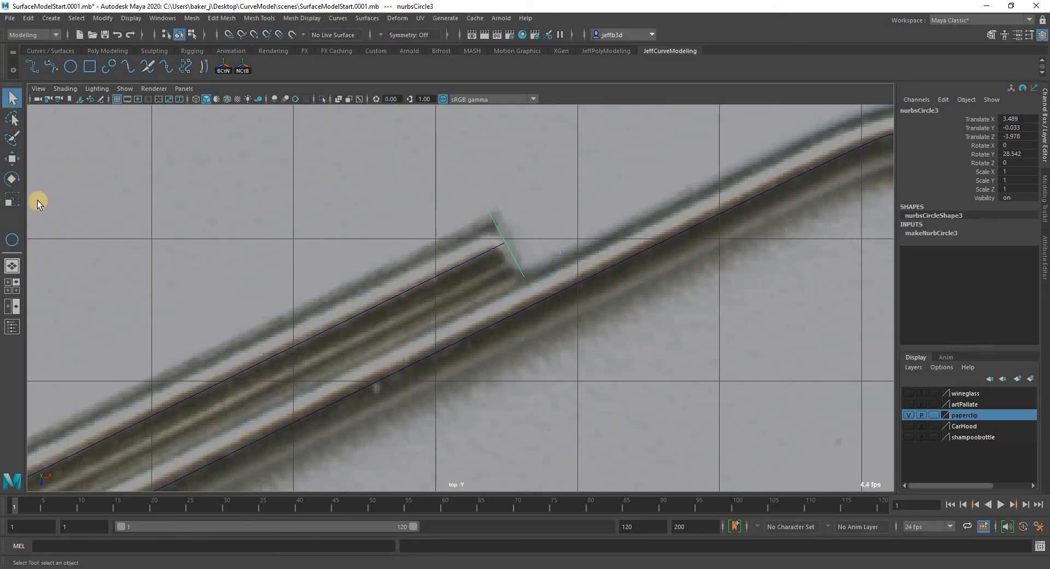
# Scale the circle uniformly to about 0.738 so its diameter matches the wire's thickness in the reference.
pyautogui.press('r')
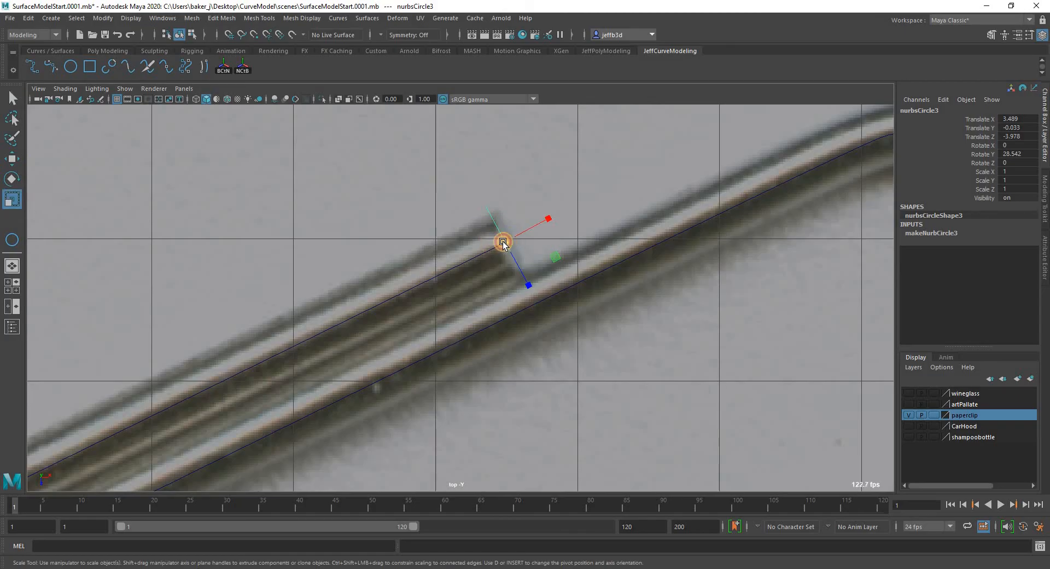
pyautogui.moveTo(503, 242)
pyautogui.mouseDown()
pyautogui.moveTo(493, 244)
pyautogui.moveTo(553, 204)
pyautogui.moveTo(492, 233)
pyautogui.mouseUp()
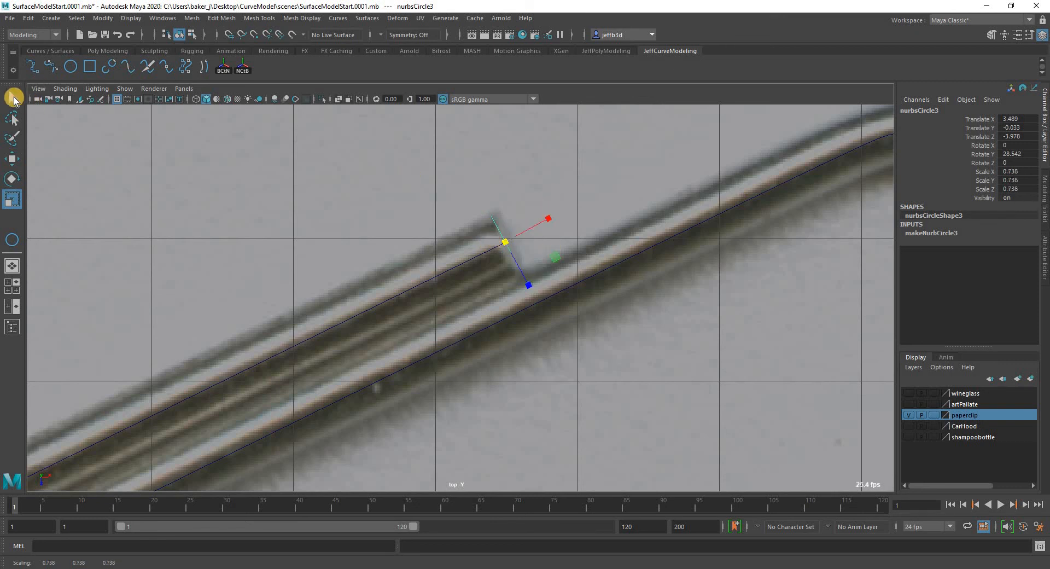
pyautogui.press('q')
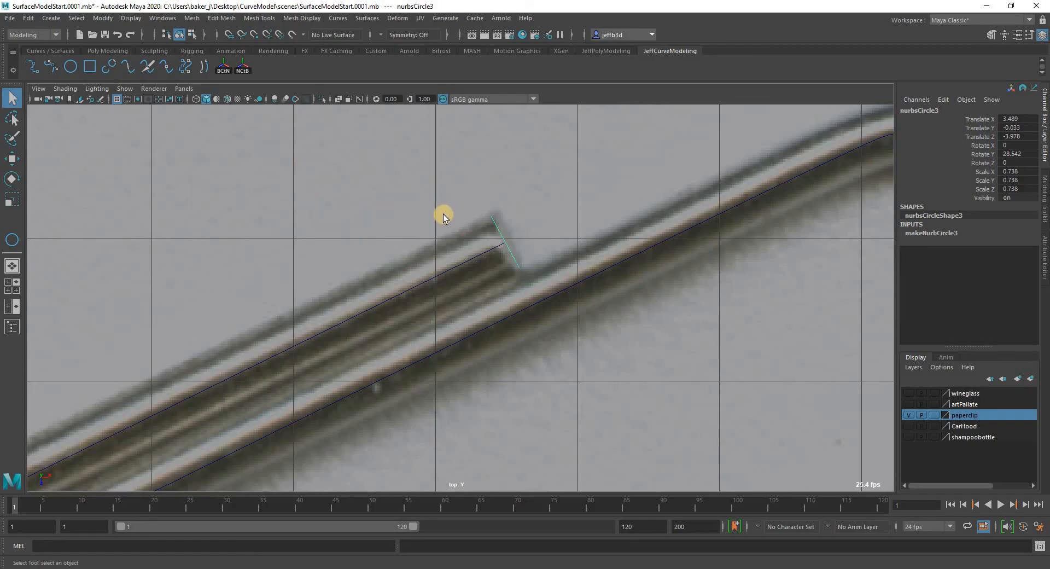
# Deselect everything and temporarily hide the paperclip reference layer to examine the bare curve and circle.
pyautogui.scroll(-10, 444, 318)
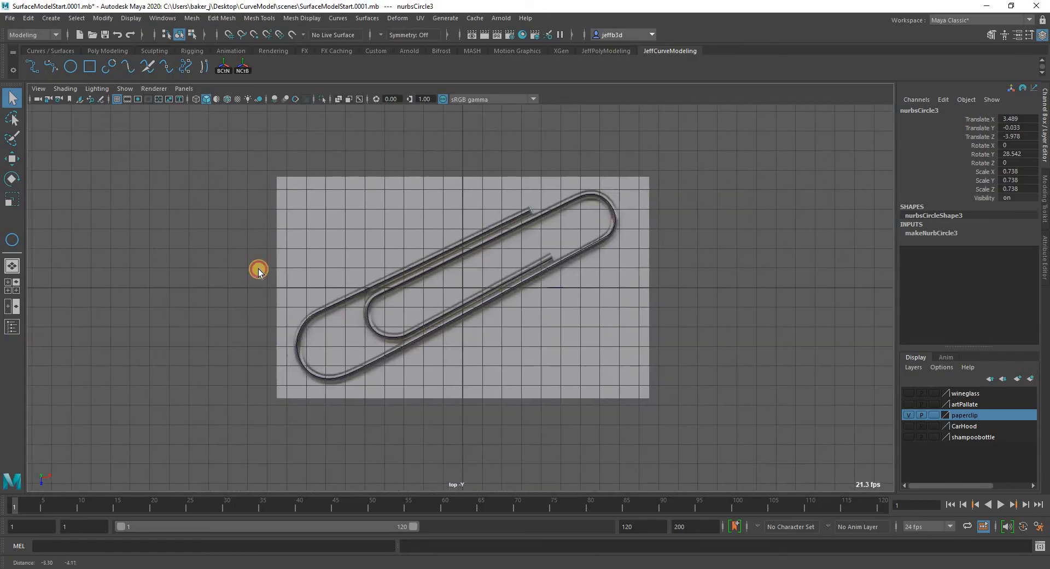
pyautogui.click(874, 435)
pyautogui.press('a')
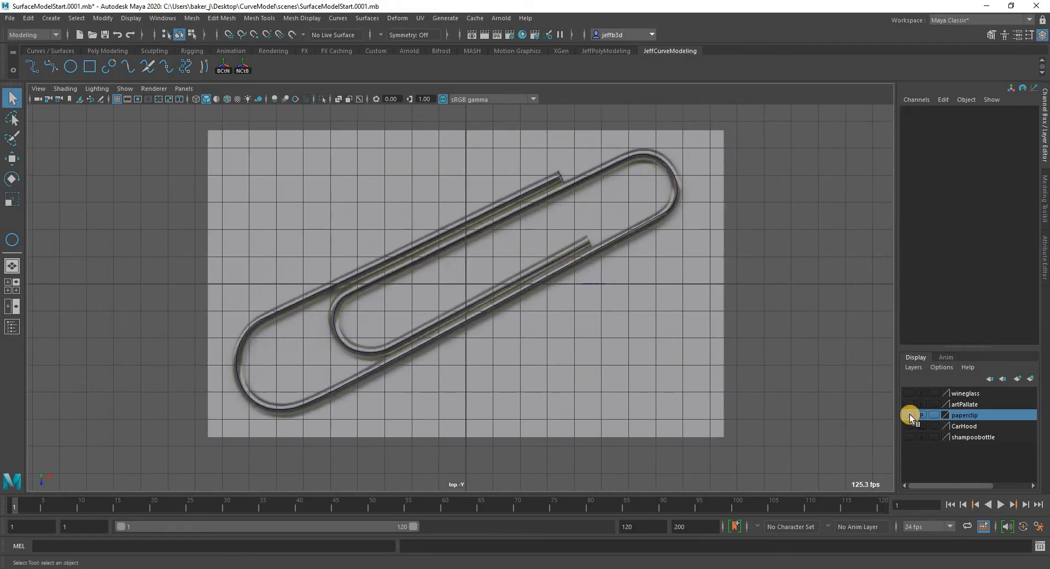
pyautogui.click(908, 415)
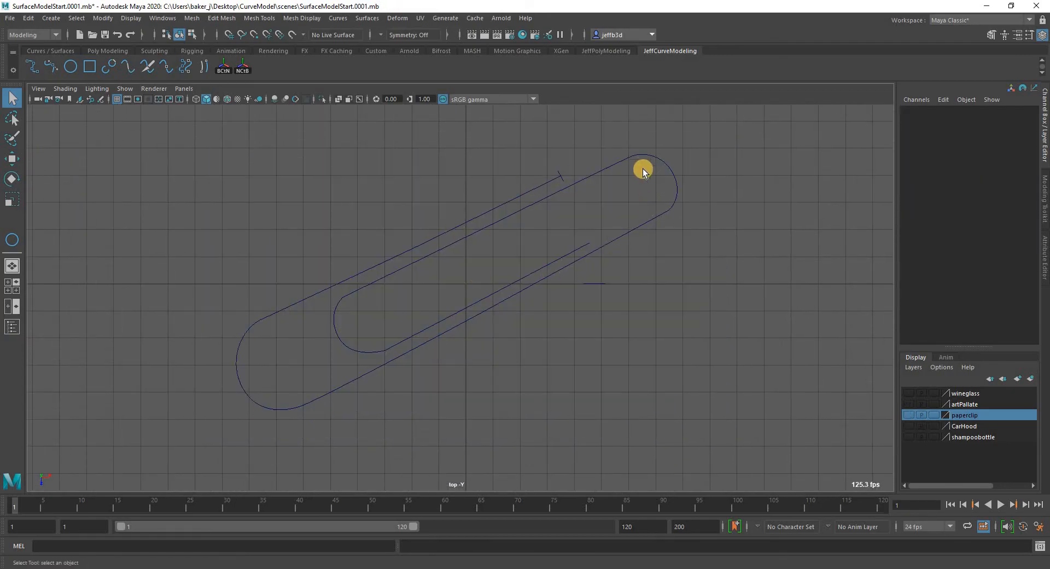
pyautogui.click(910, 414)
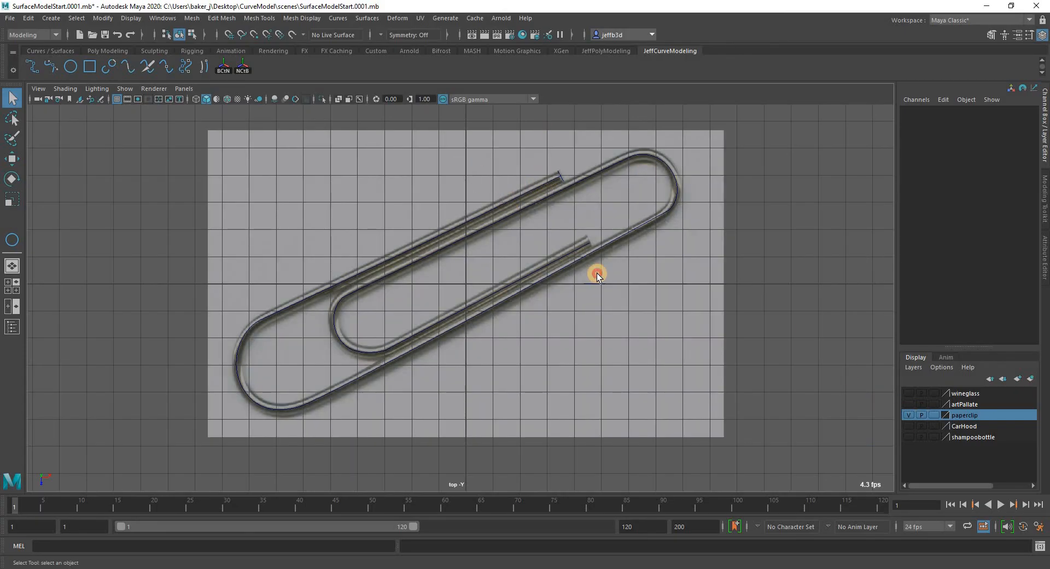
# Add the paperclip curve and its profile circle to the paperclip display layer and hide that layer.
pyautogui.moveTo(597, 273); pyautogui.dragTo(455, 346)
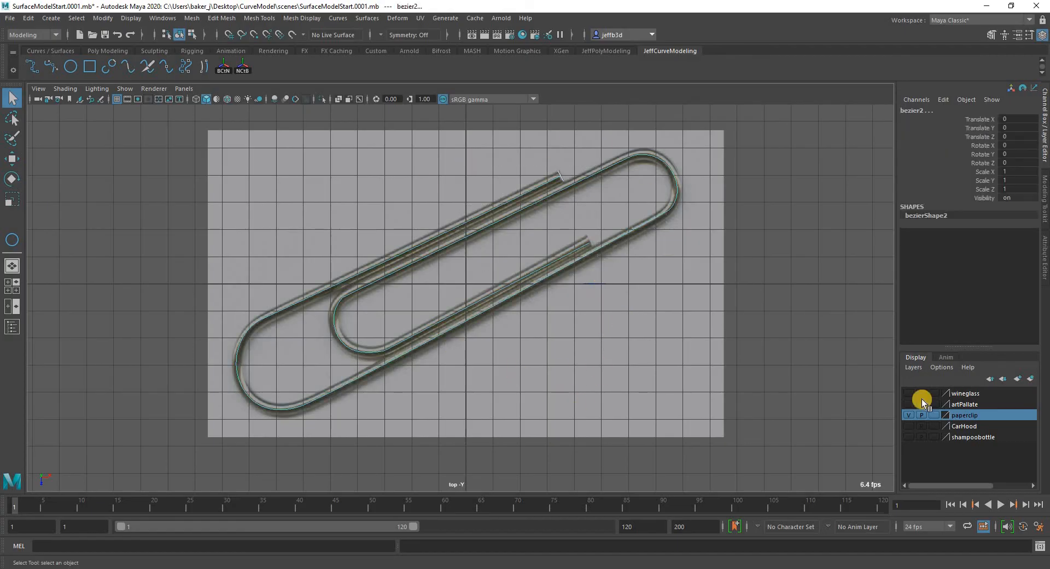
pyautogui.rightClick(964, 414)
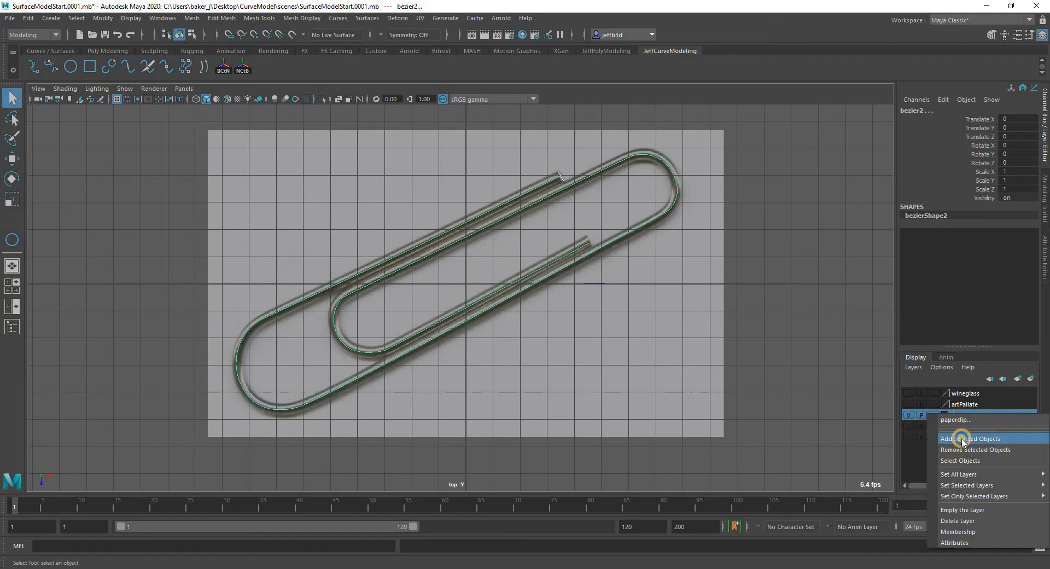
pyautogui.click(961, 438)
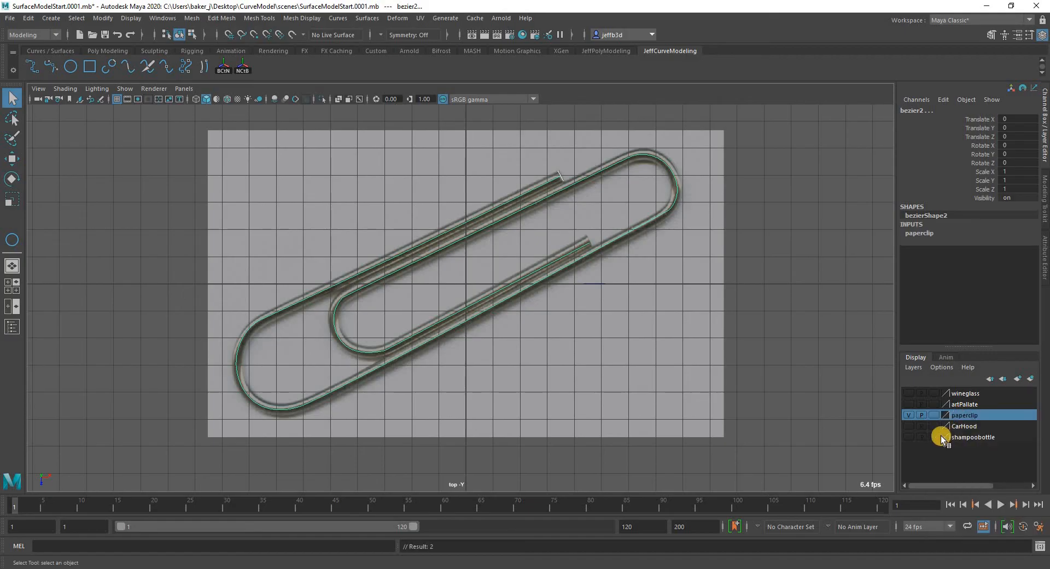
pyautogui.click(908, 414)
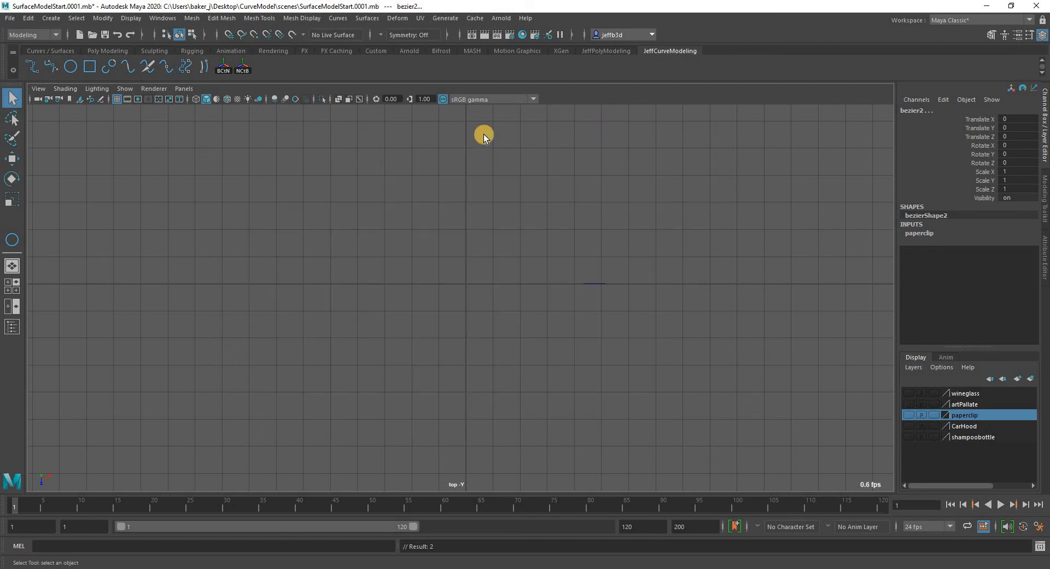
# Save the scene as a new incremental version.
pyautogui.click(9, 19)
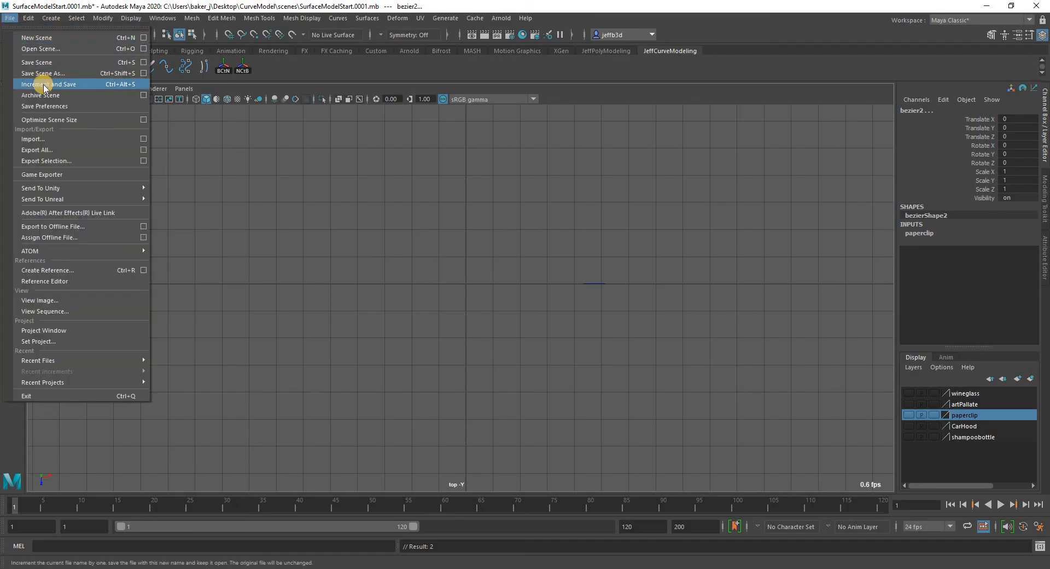
pyautogui.click(45, 85)
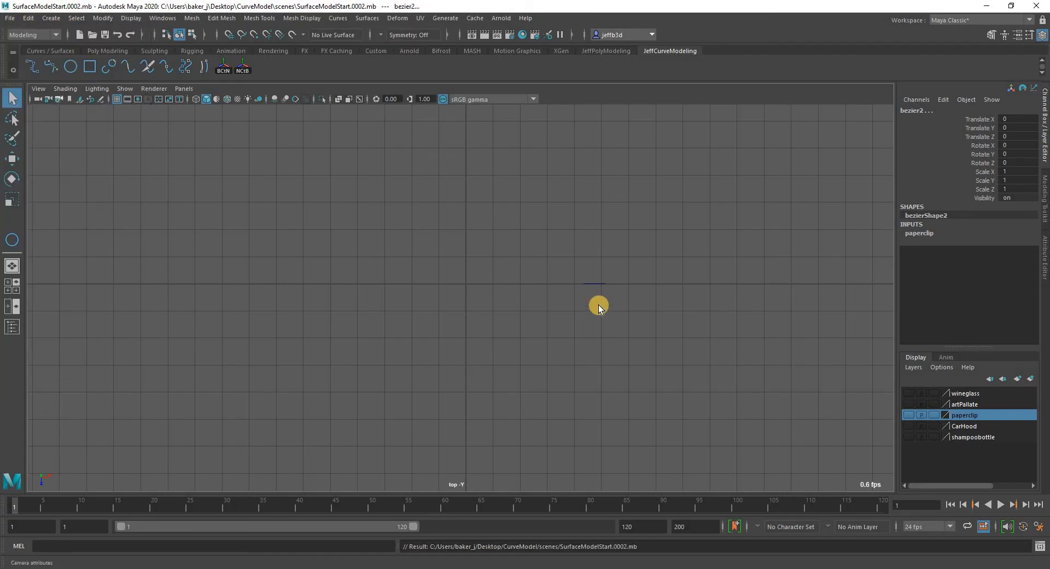